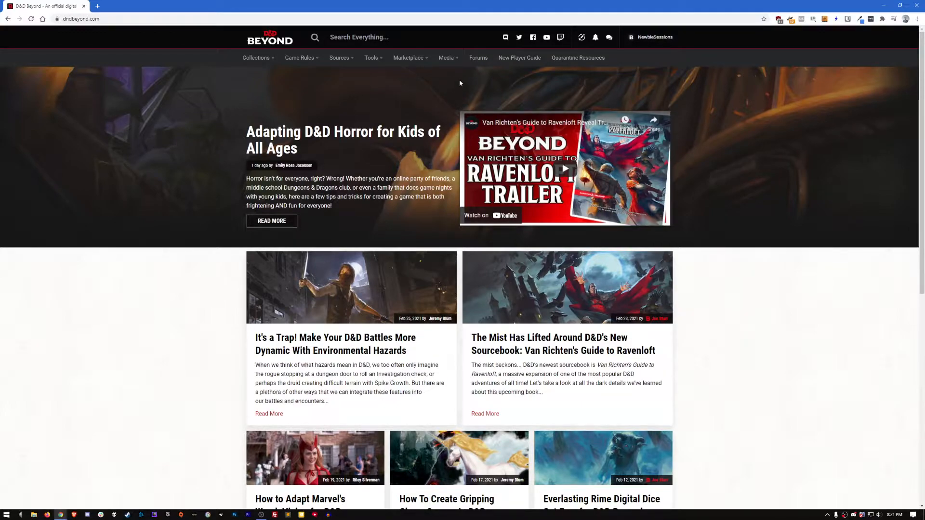
# Start a new character with the Standard creation method and help text enabled, continuing past the introduction to the character preferences.
pyautogui.moveTo(641, 37)
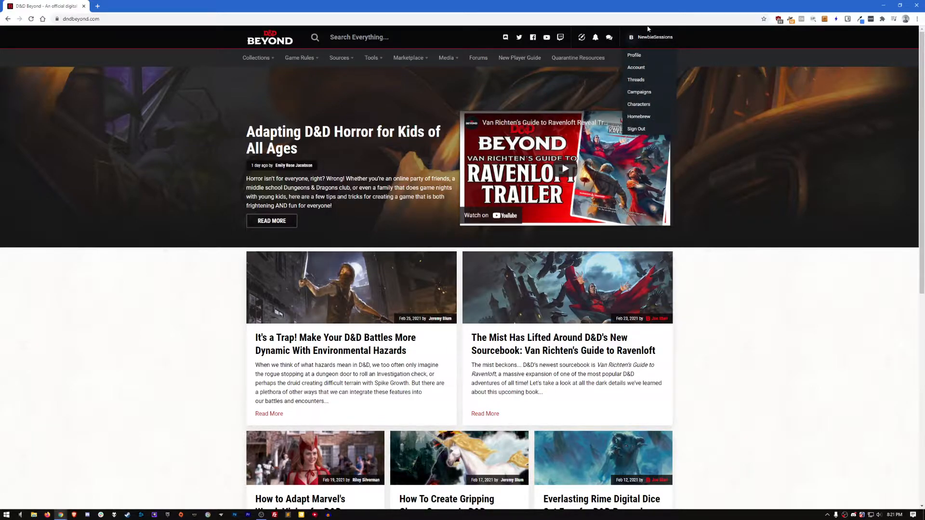
pyautogui.click(641, 105)
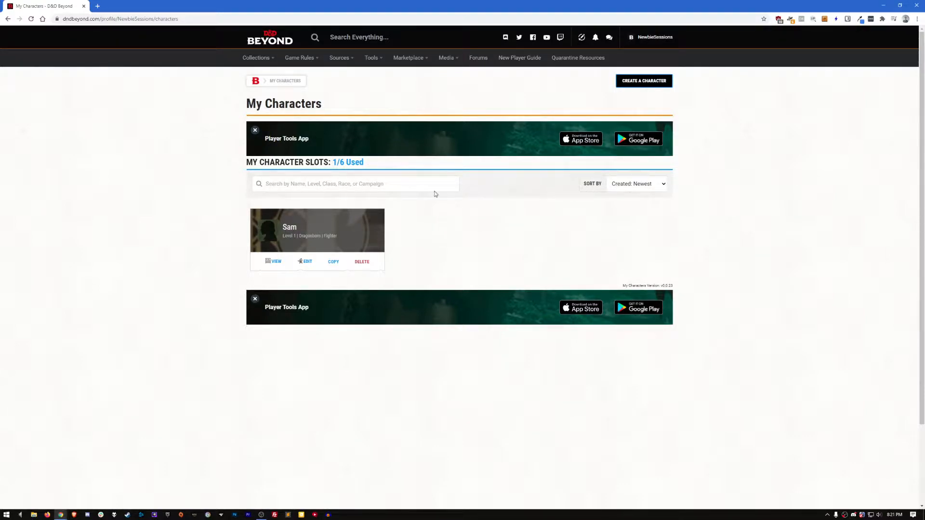
pyautogui.click(643, 81)
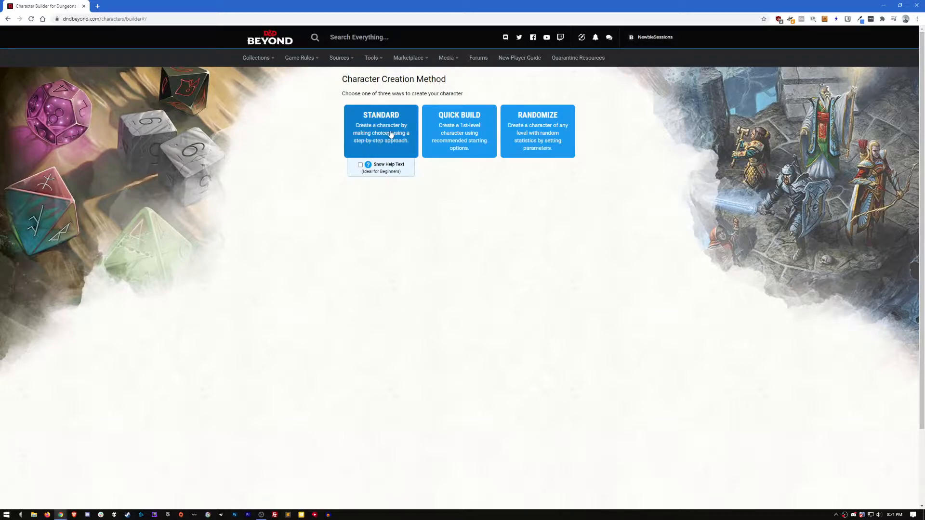
pyautogui.click(360, 165)
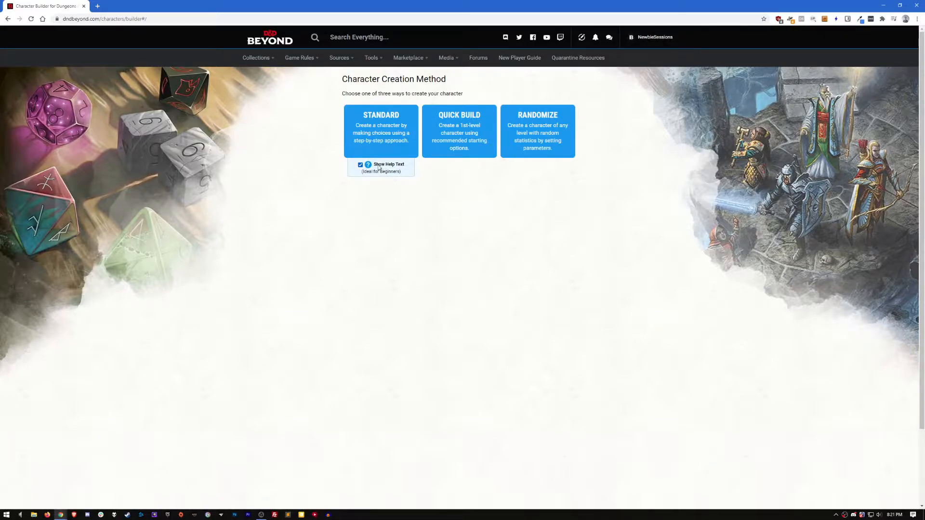
pyautogui.click(379, 128)
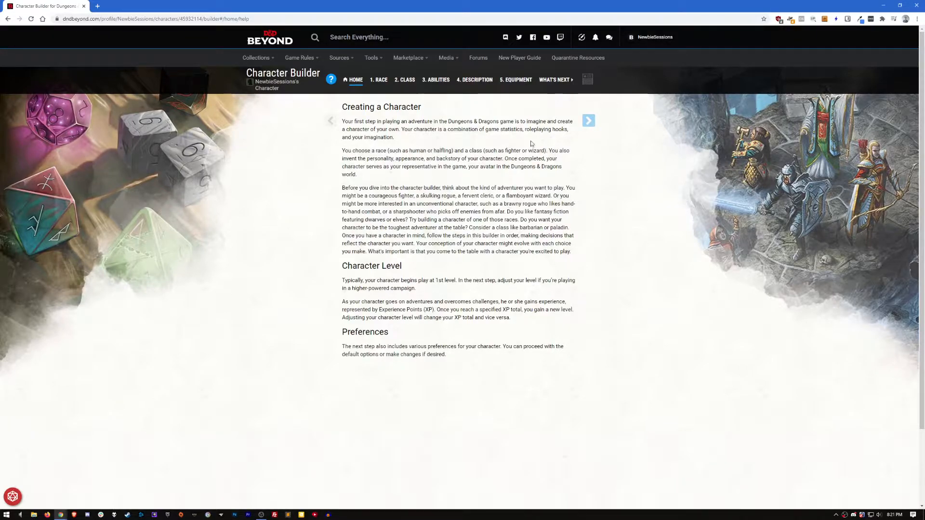
pyautogui.click(593, 123)
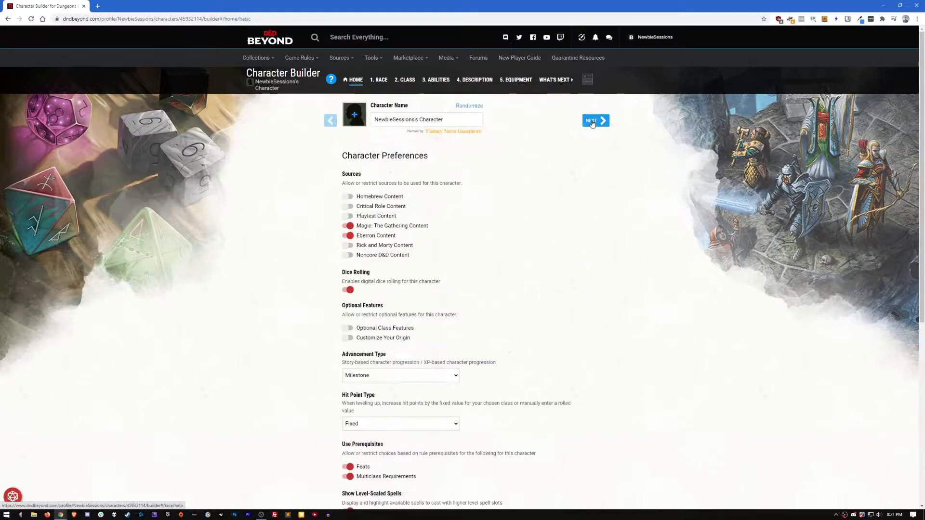
# Name the character Sam.
pyautogui.click(404, 120)
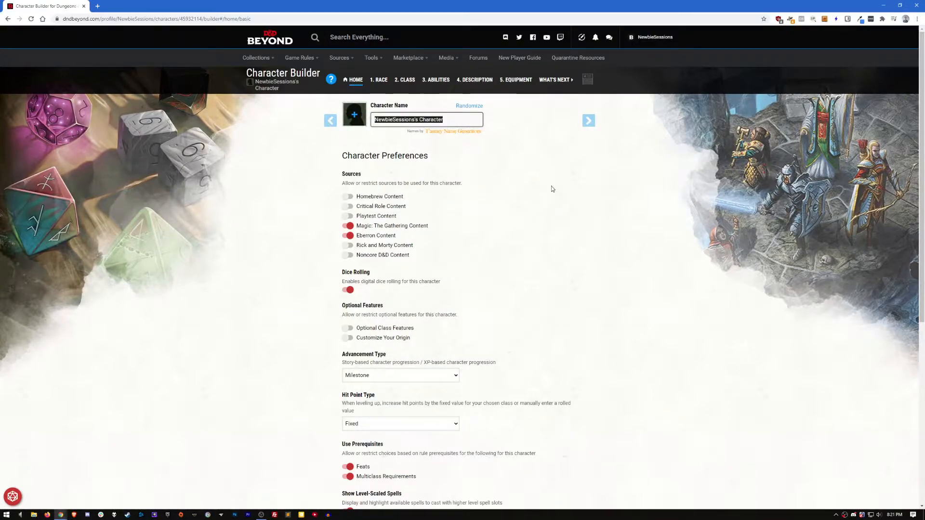
pyautogui.write('Sa,')
pyautogui.press('BackSpace')
pyautogui.write('m')
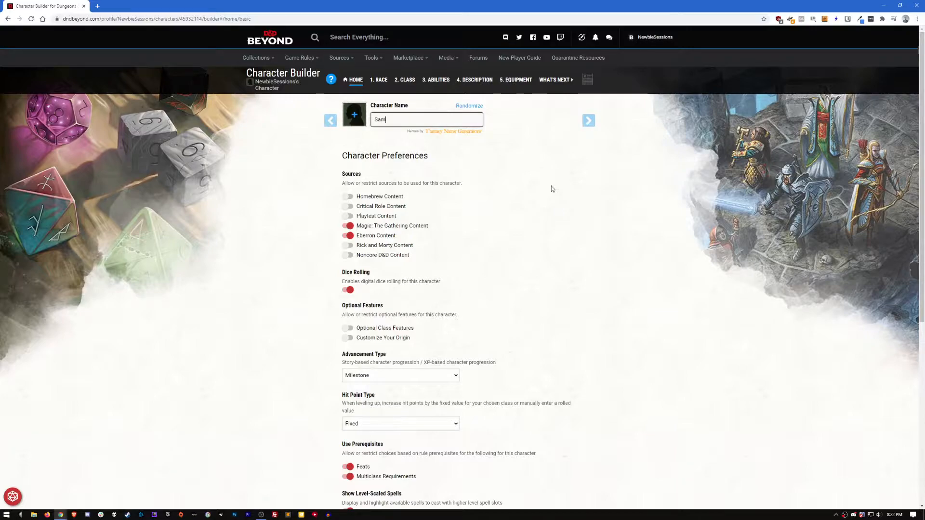
pyautogui.click(289, 172)
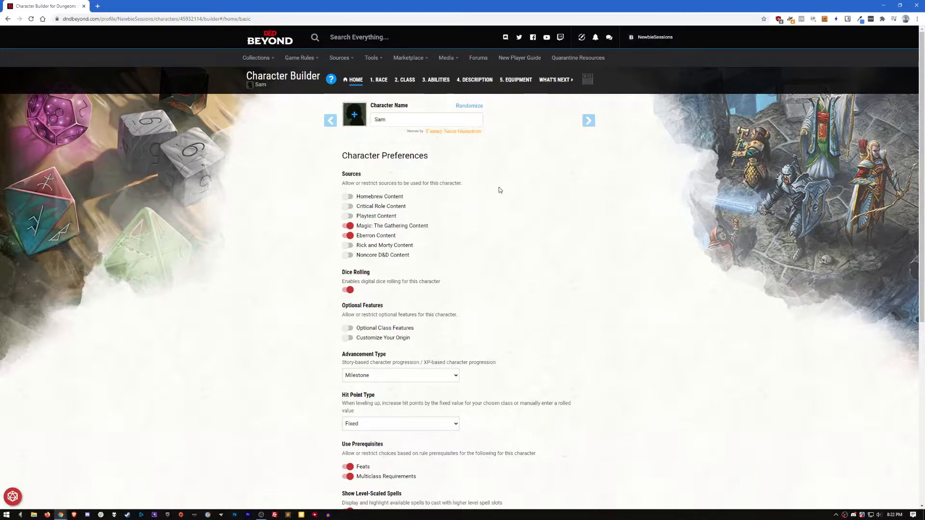
# Change the character's Advancement Type to XP and confirm the change.
pyautogui.scroll(-5, 465, 222)
pyautogui.scroll(6, 464, 214)
pyautogui.scroll(-3, 491, 210)
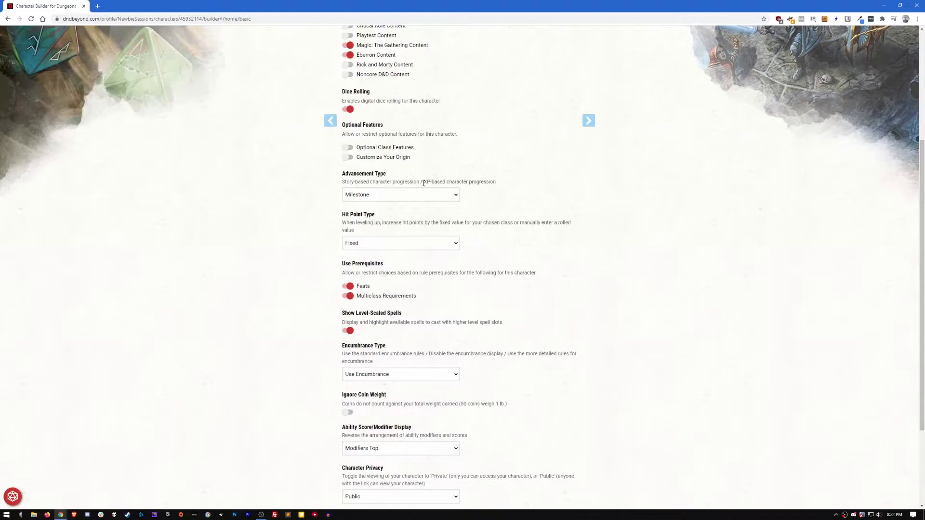
pyautogui.click(359, 195)
pyautogui.click(359, 211)
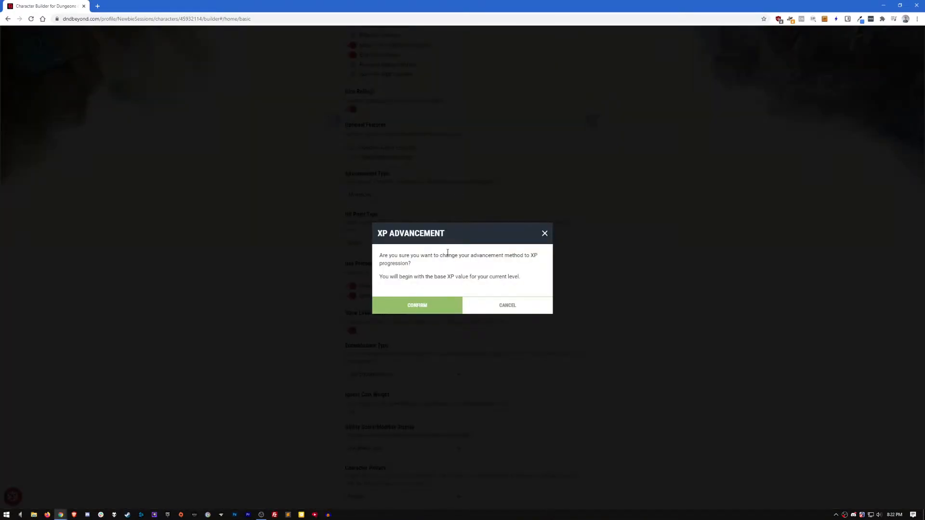
pyautogui.click(417, 306)
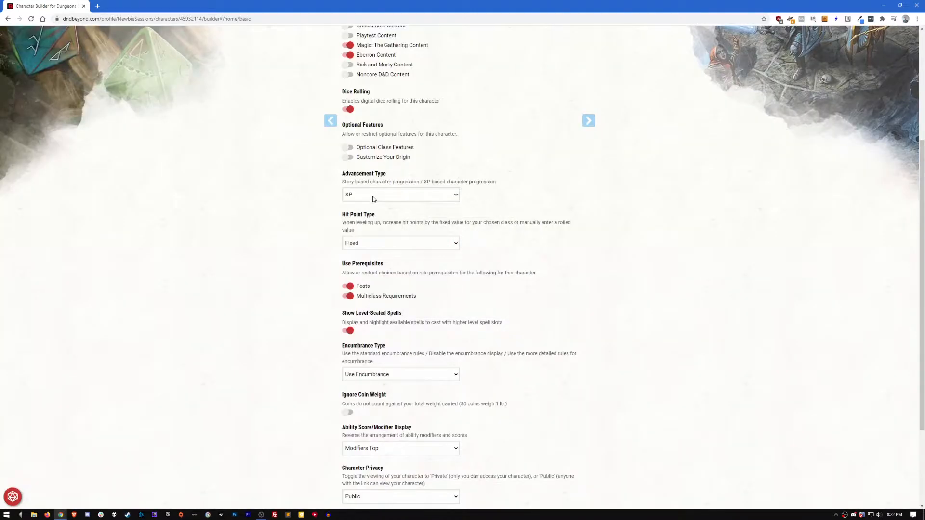
# Change the character's Hit Point Type to Manual and confirm the change.
pyautogui.scroll(-1, 522, 202)
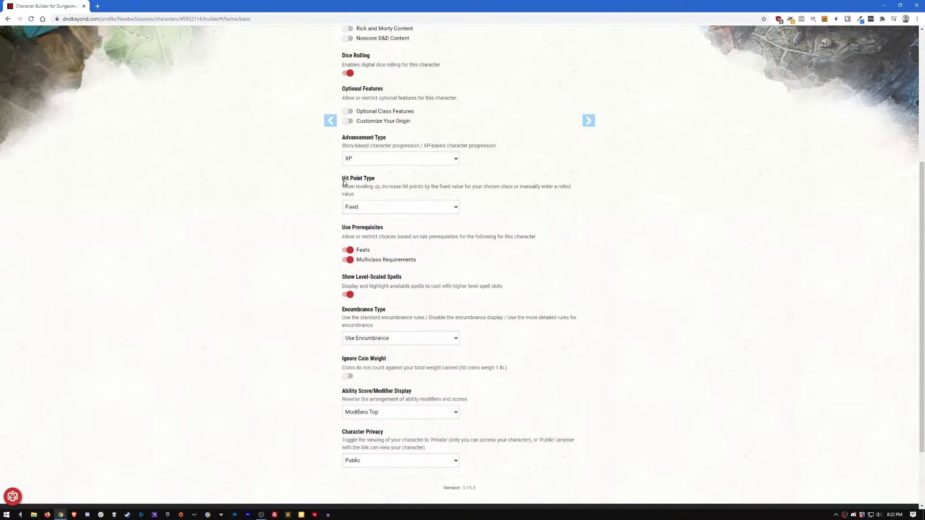
pyautogui.click(354, 209)
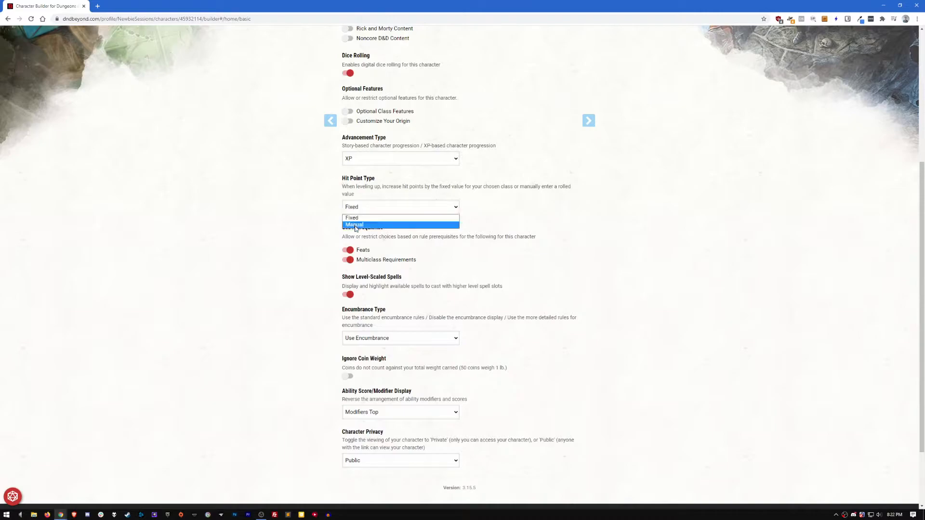
pyautogui.click(369, 209)
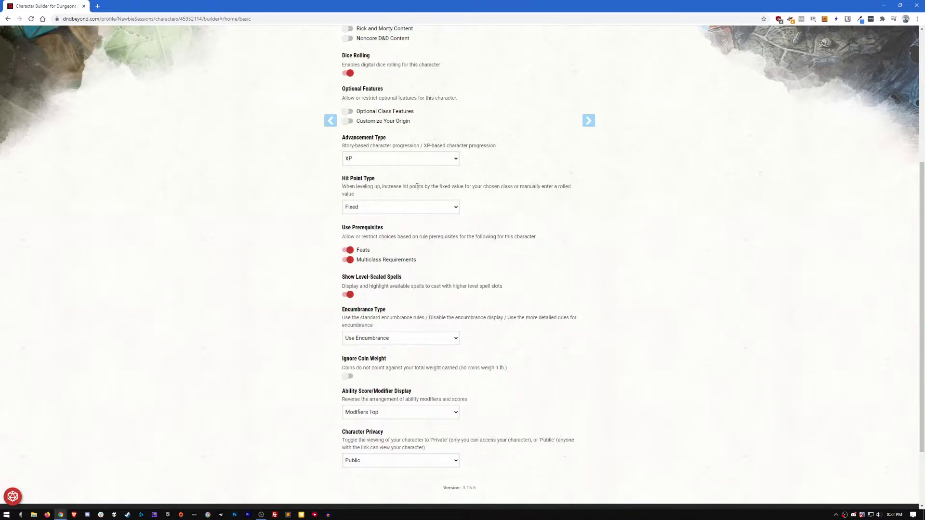
pyautogui.moveTo(383, 188); pyautogui.dragTo(516, 187)
pyautogui.click(523, 186)
pyautogui.click(360, 205)
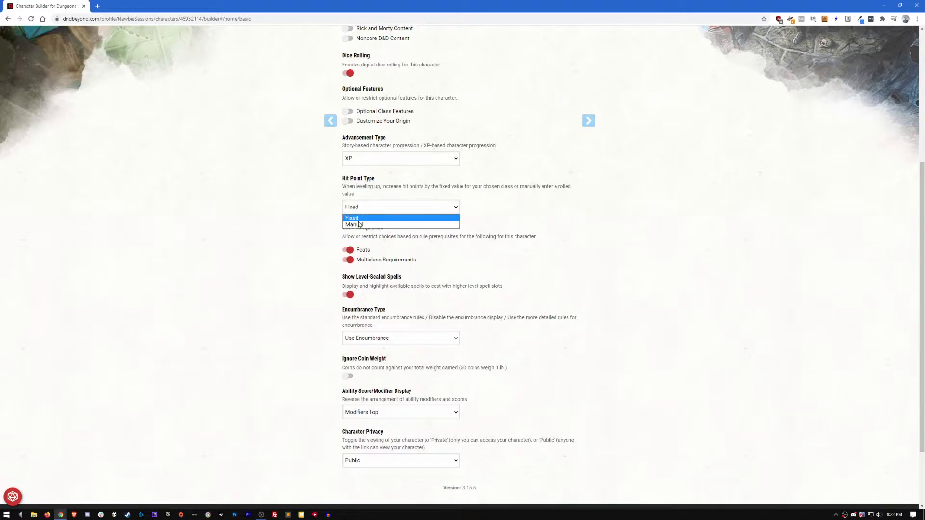
pyautogui.click(362, 225)
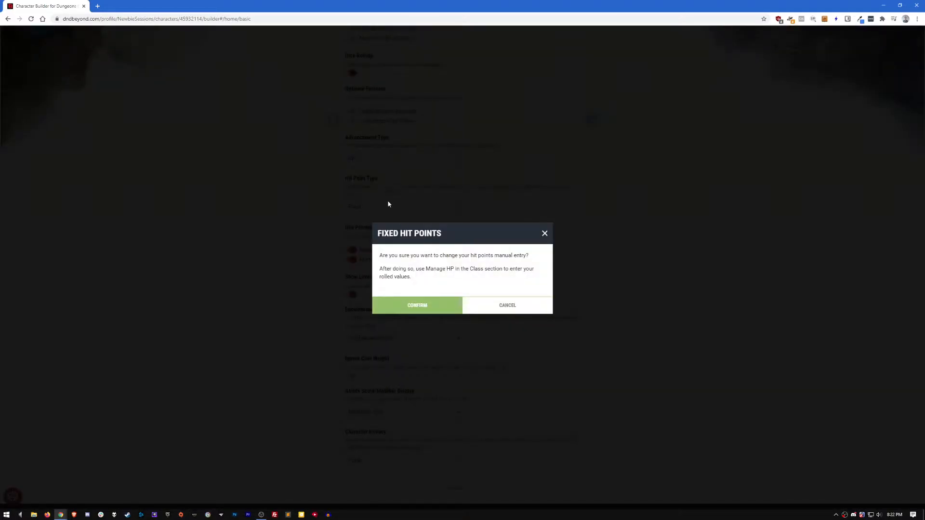
pyautogui.click(416, 309)
# Set the Character Privacy preference to Private.
pyautogui.scroll(-2, 511, 279)
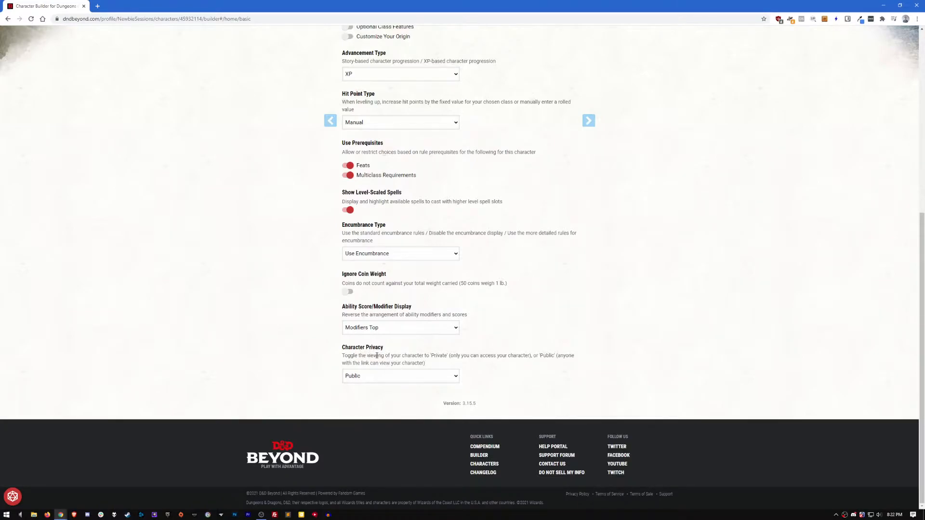
pyautogui.click(368, 382)
pyautogui.click(359, 394)
pyautogui.click(353, 380)
pyautogui.click(354, 389)
pyautogui.click(356, 378)
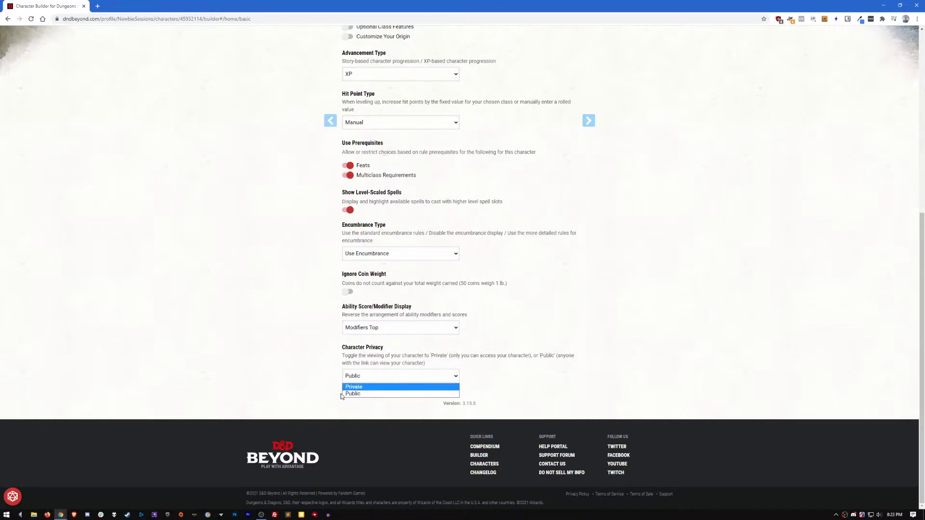
pyautogui.click(350, 394)
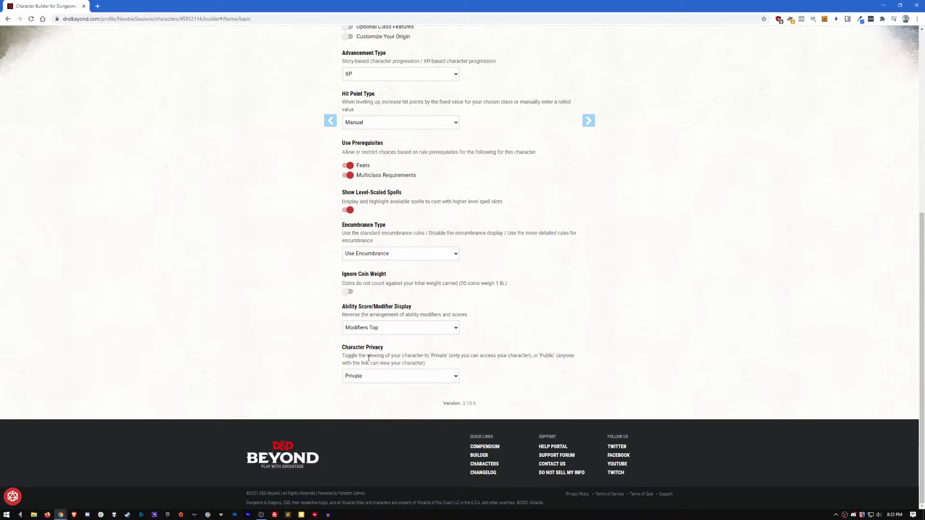
pyautogui.click(381, 378)
pyautogui.click(356, 386)
# Leave the preferences and continue through the race help text to the list of available races.
pyautogui.scroll(6, 525, 337)
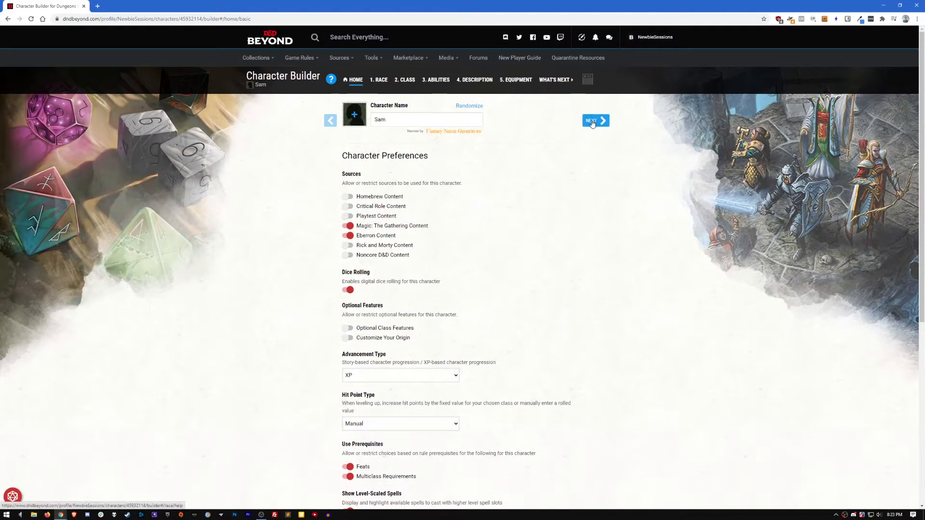
pyautogui.click(592, 122)
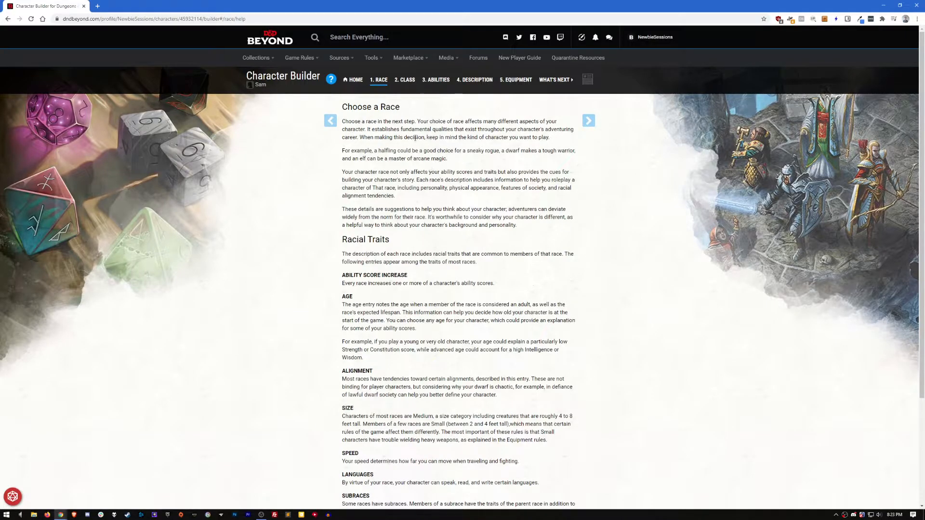
pyautogui.scroll(-3, 461, 182)
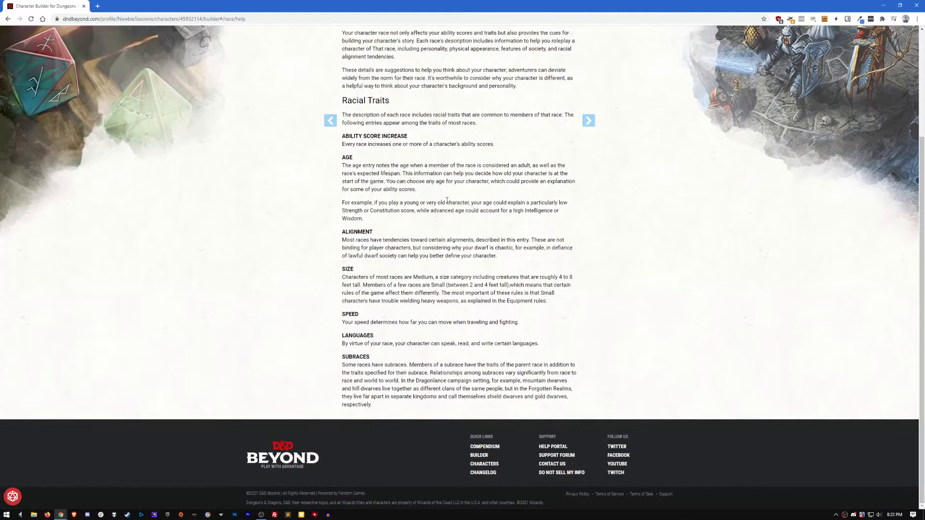
pyautogui.scroll(4, 462, 182)
pyautogui.click(595, 127)
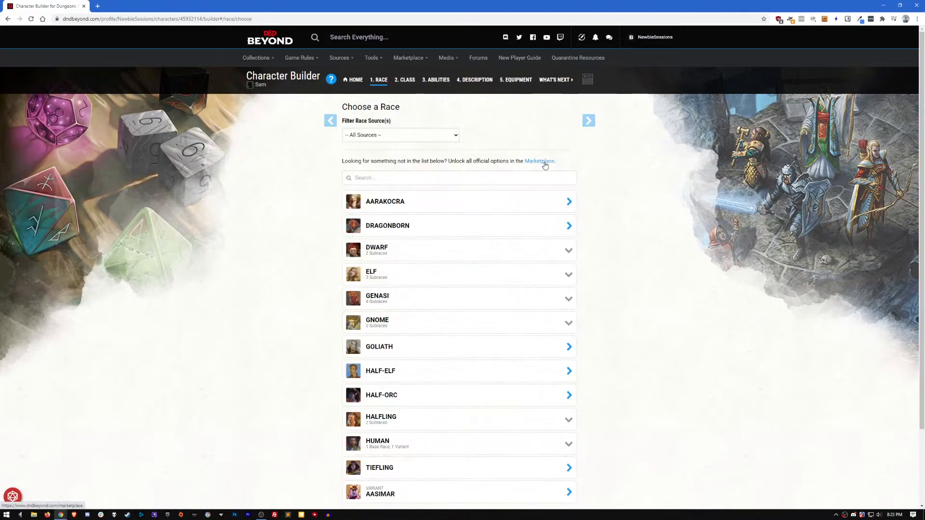
# Look through the races, review Dragonborn's racial traits and choose it as the character's race.
pyautogui.scroll(-2, 455, 241)
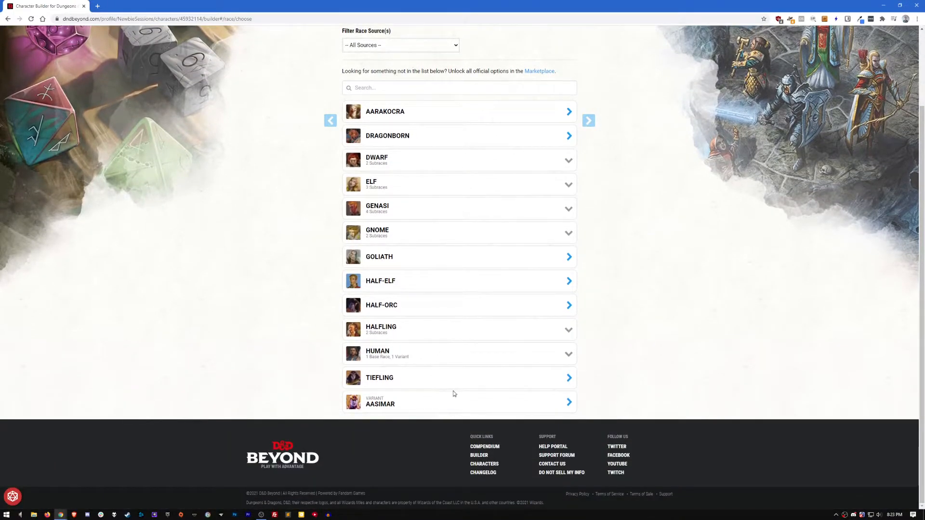
pyautogui.scroll(2, 488, 312)
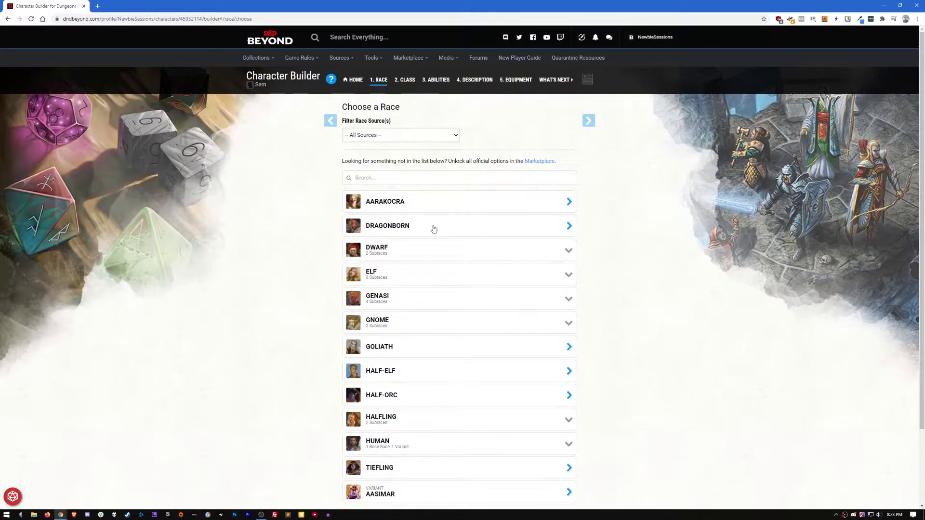
pyautogui.click(378, 229)
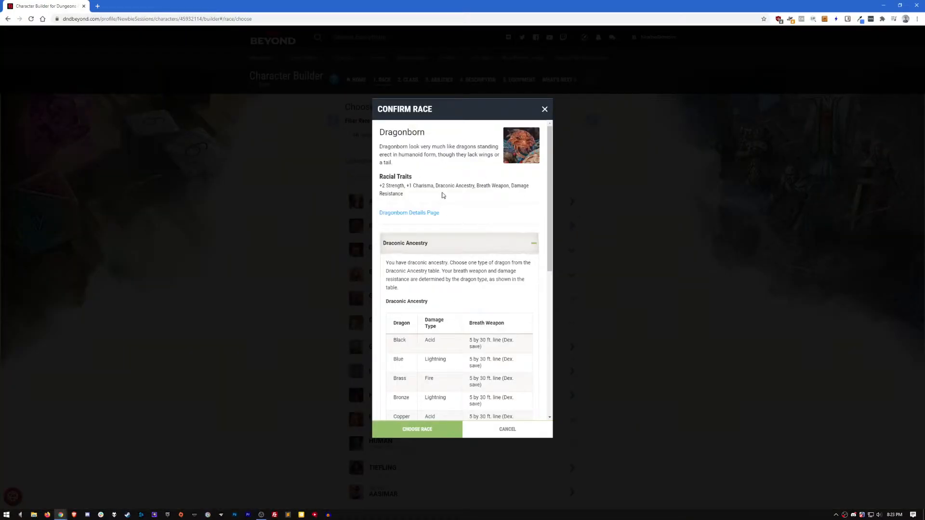
pyautogui.scroll(-6, 459, 199)
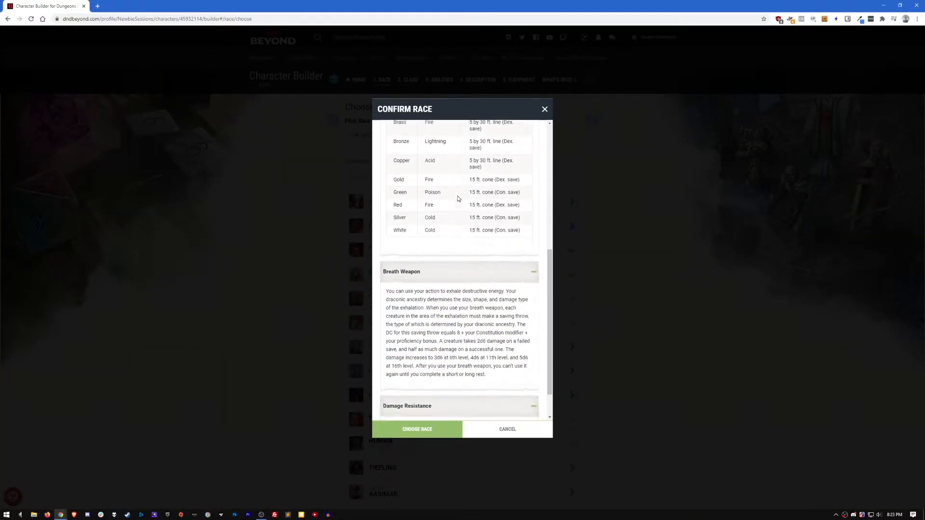
pyautogui.scroll(8, 446, 290)
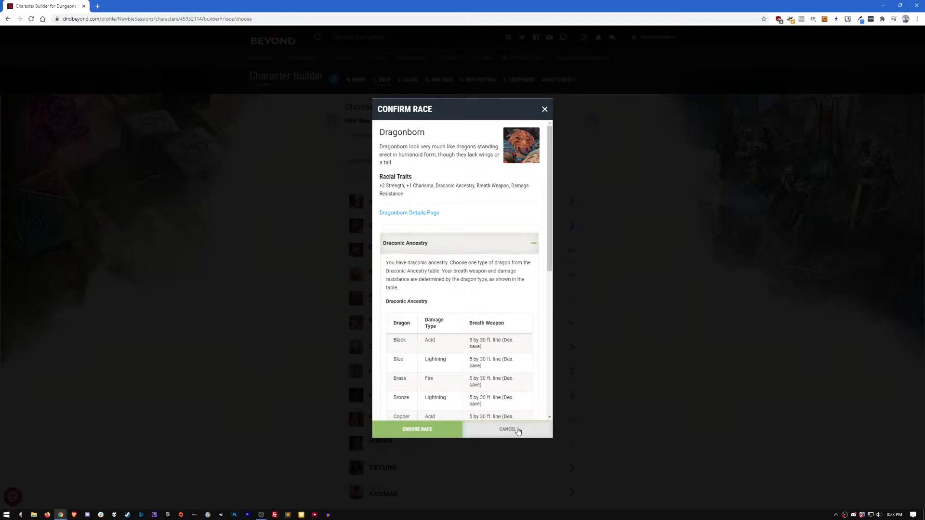
pyautogui.click(415, 430)
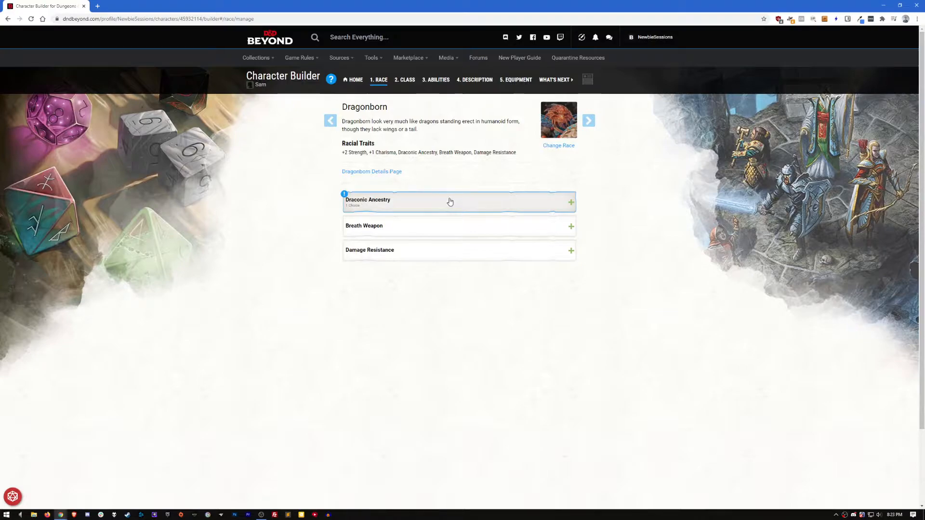
# Expand the Damage Resistance, Breath Weapon and Draconic Ancestry traits of the Dragonborn race to read their descriptions.
pyautogui.click(372, 255)
pyautogui.click(361, 228)
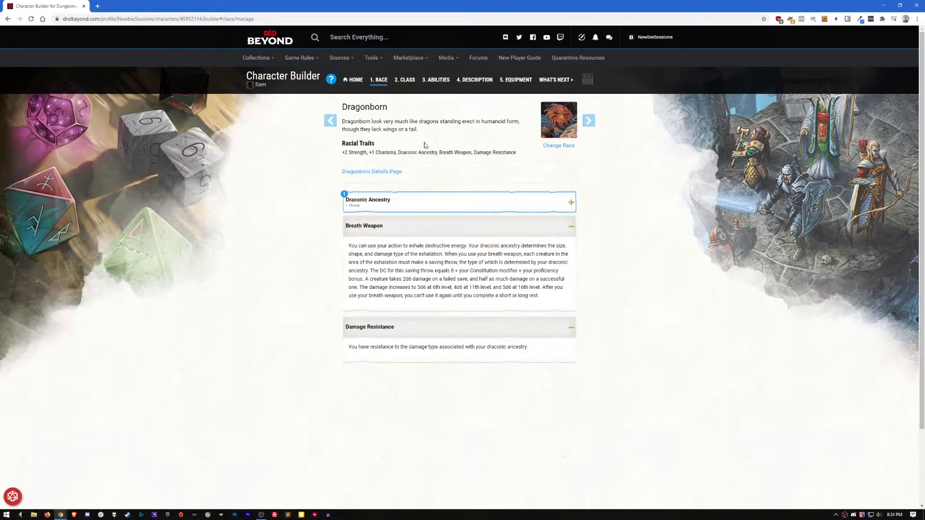
pyautogui.click(386, 204)
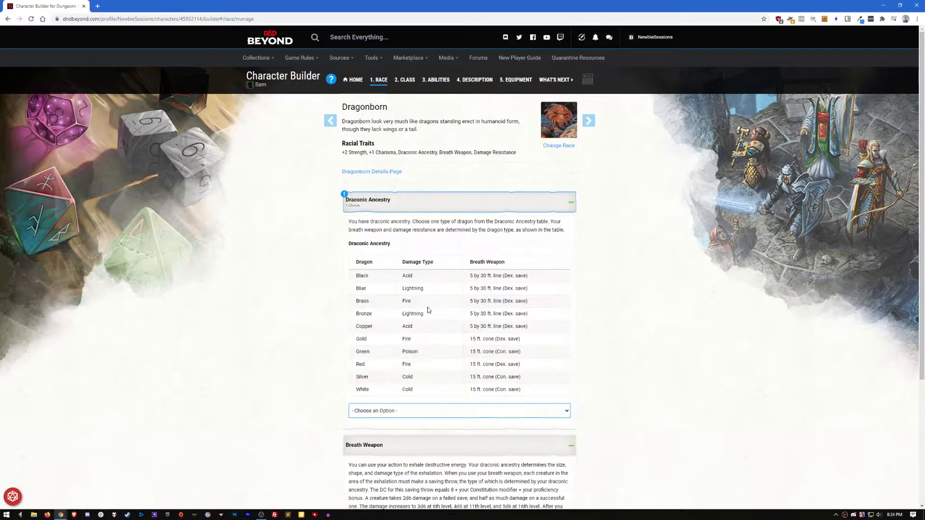
# Compare the damage types and breath weapons in the Draconic Ancestry table and choose Blue Dragon as the ancestry.
pyautogui.scroll(-1, 437, 247)
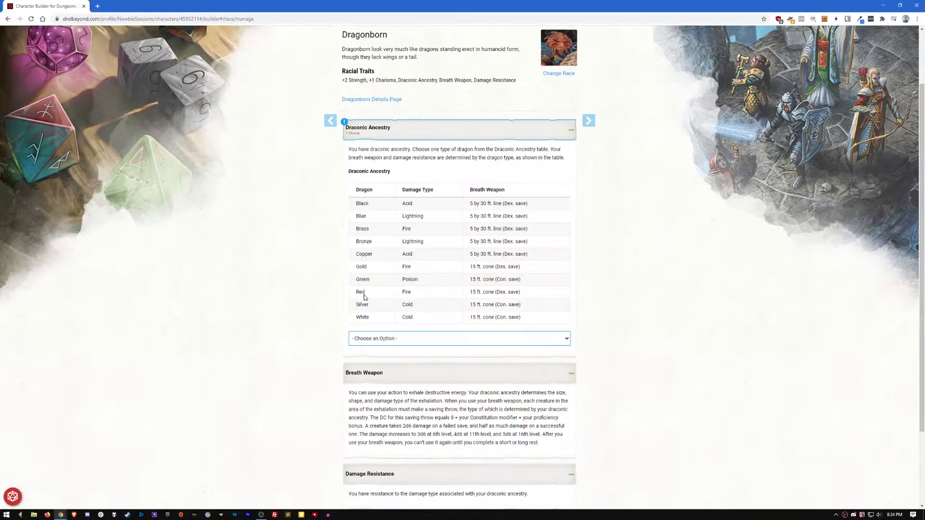
pyautogui.moveTo(404, 192); pyautogui.dragTo(501, 187)
pyautogui.click(420, 316)
pyautogui.click(383, 341)
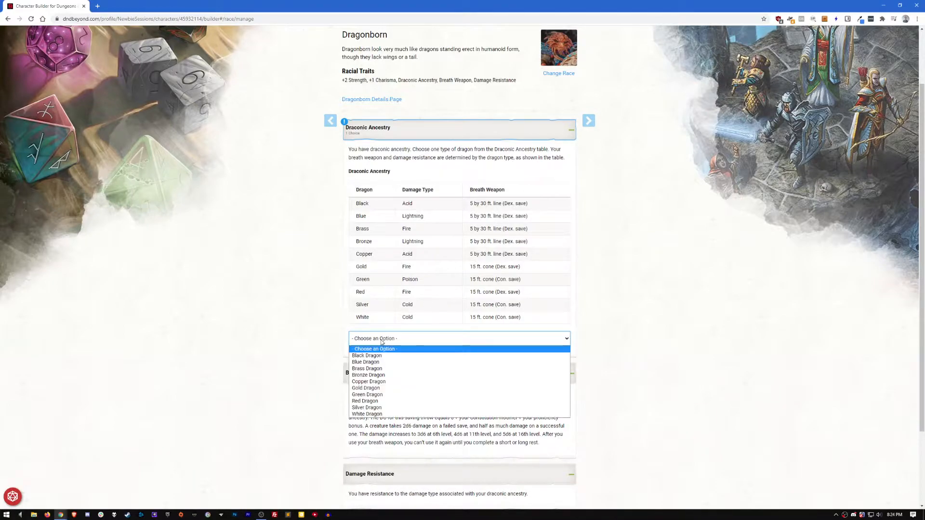
pyautogui.click(365, 362)
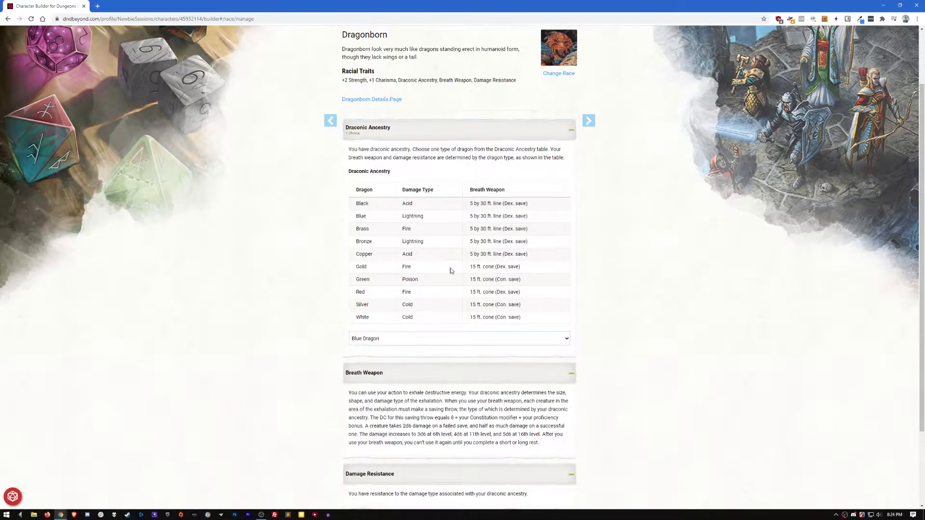
# Review the Dragonborn traits once more and continue through the class help text to the list of available classes.
pyautogui.scroll(1, 491, 221)
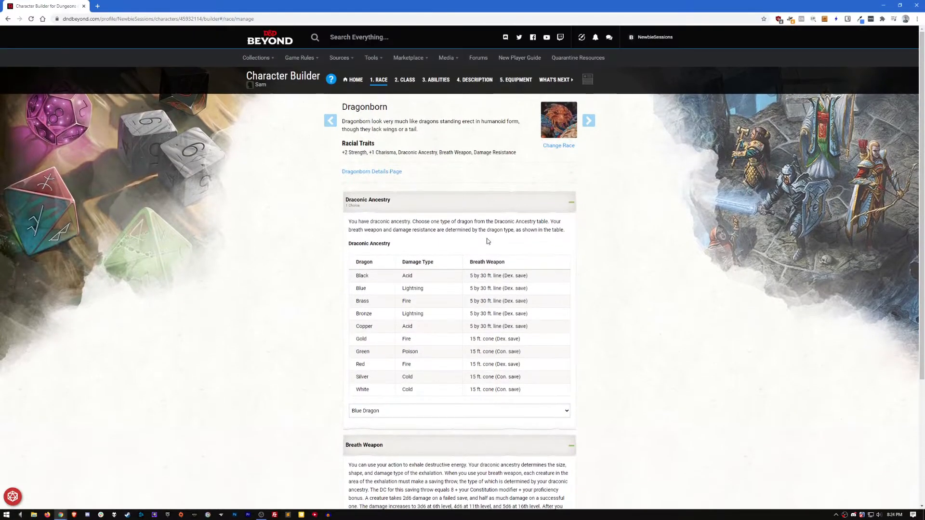
pyautogui.scroll(-3, 451, 293)
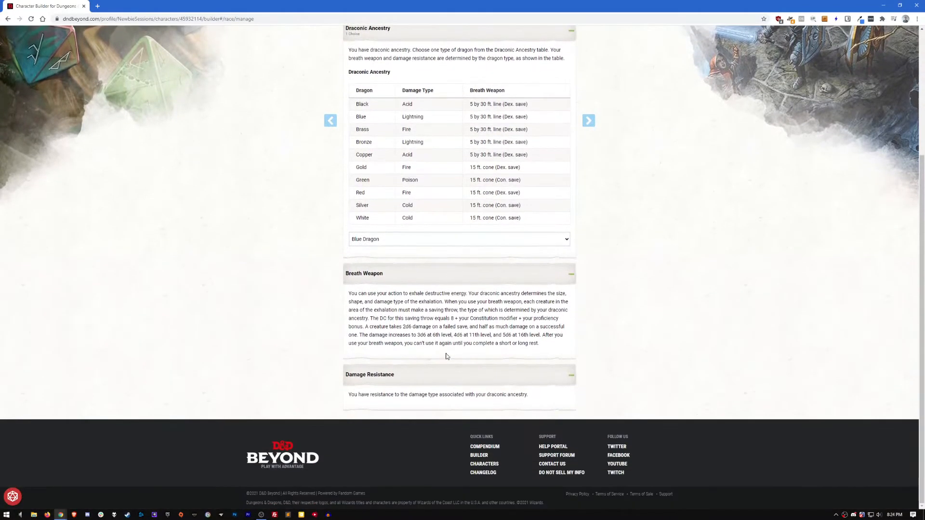
pyautogui.scroll(3, 443, 246)
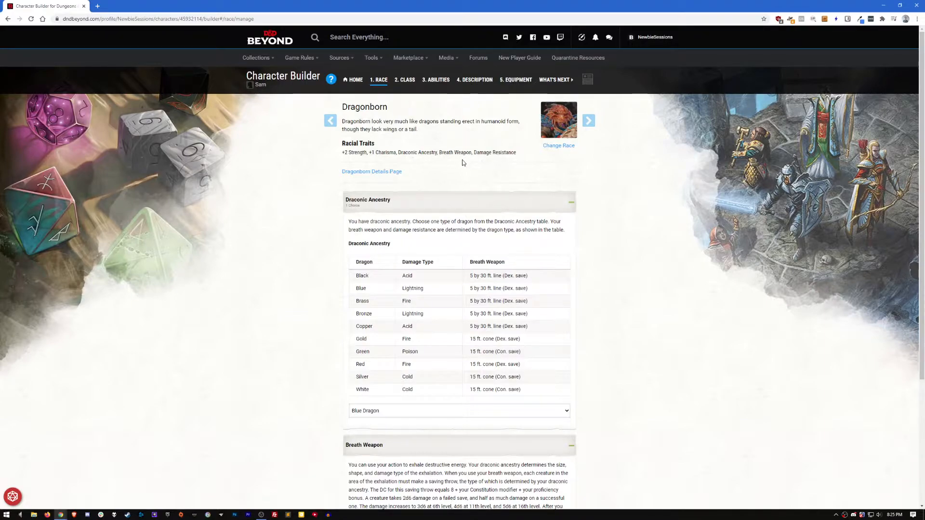
pyautogui.click(592, 122)
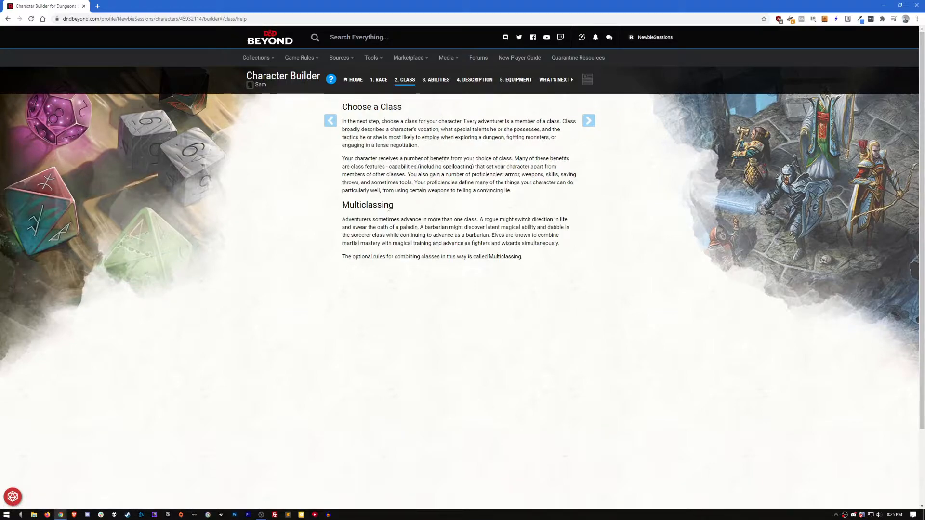
pyautogui.moveTo(343, 206); pyautogui.dragTo(400, 210)
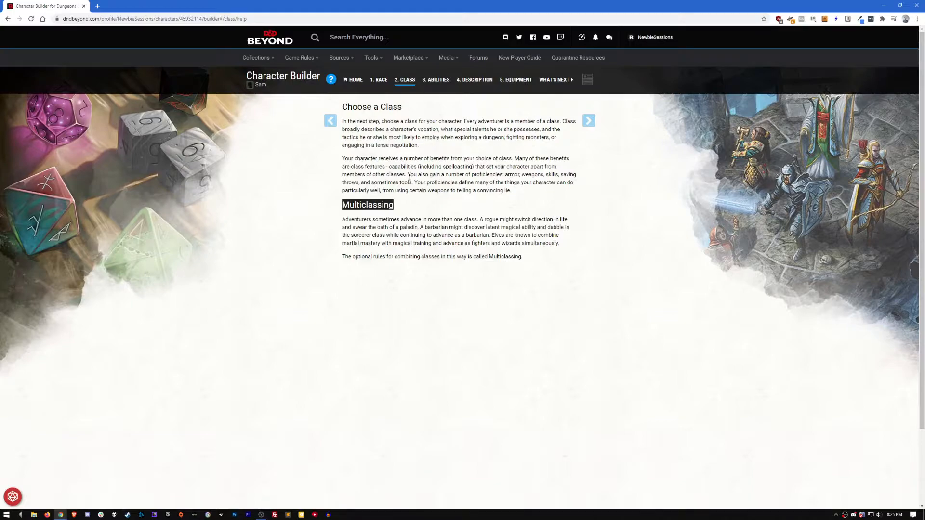
pyautogui.click(433, 167)
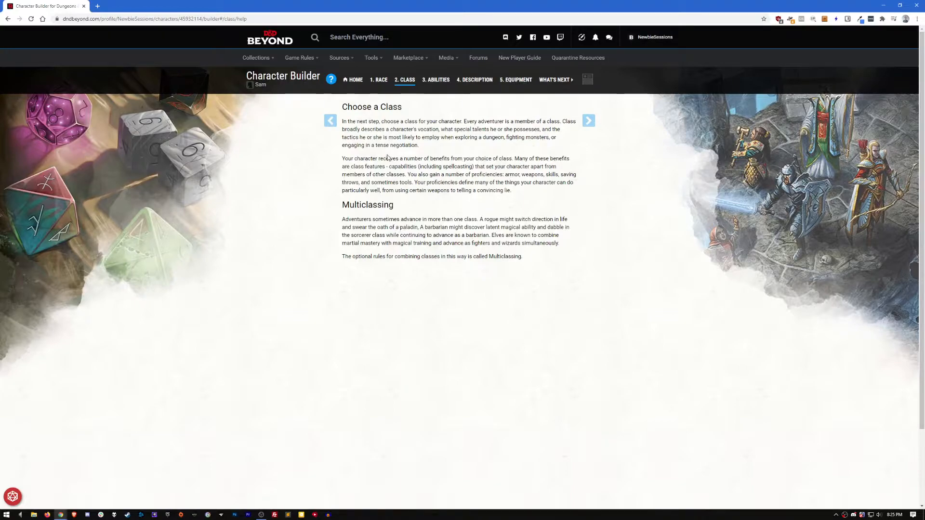
pyautogui.click(589, 121)
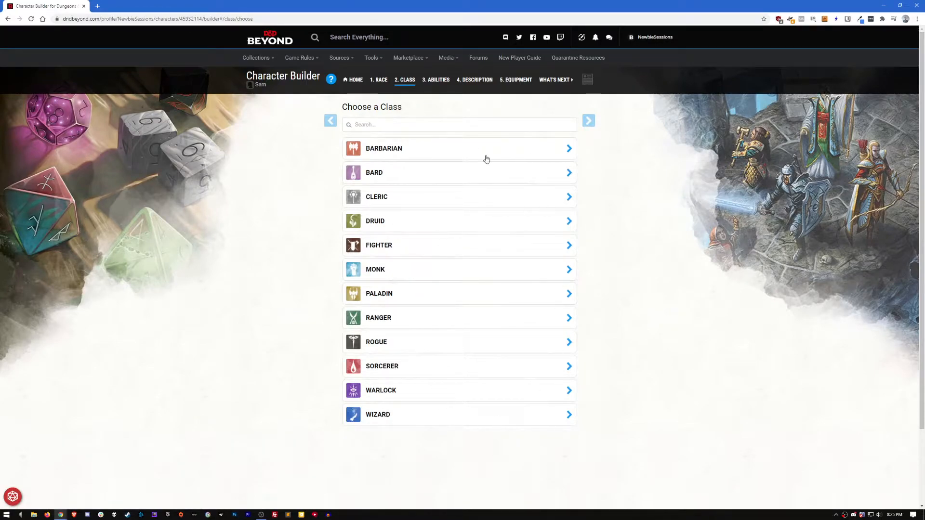
# Review the Fighter class details and add Fighter as the character's class.
pyautogui.click(377, 249)
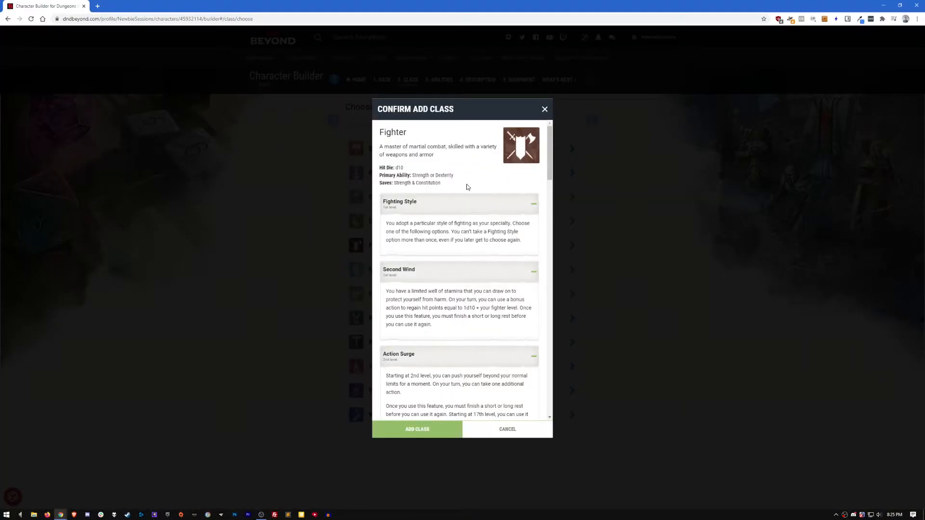
pyautogui.moveTo(548, 142)
pyautogui.mouseDown()
pyautogui.moveTo(552, 386)
pyautogui.moveTo(551, 150)
pyautogui.mouseUp()
pyautogui.click(417, 430)
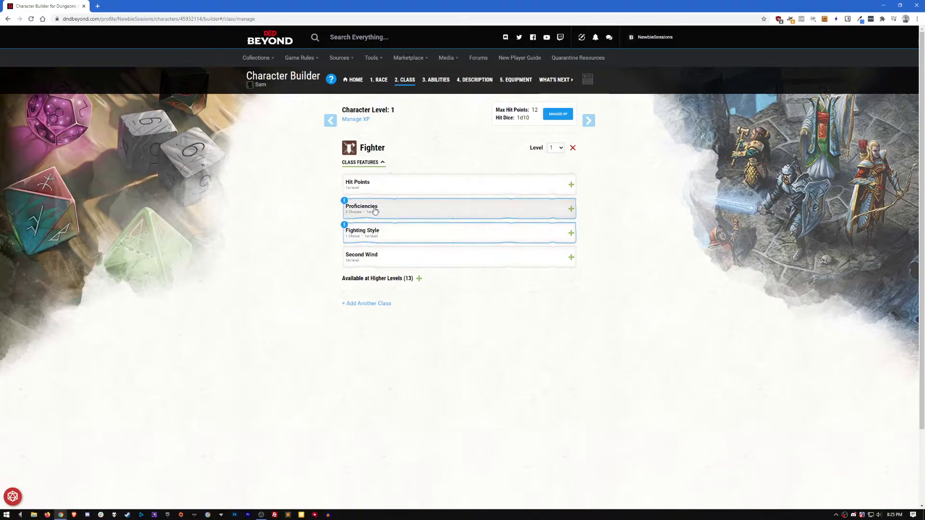
pyautogui.click(553, 148)
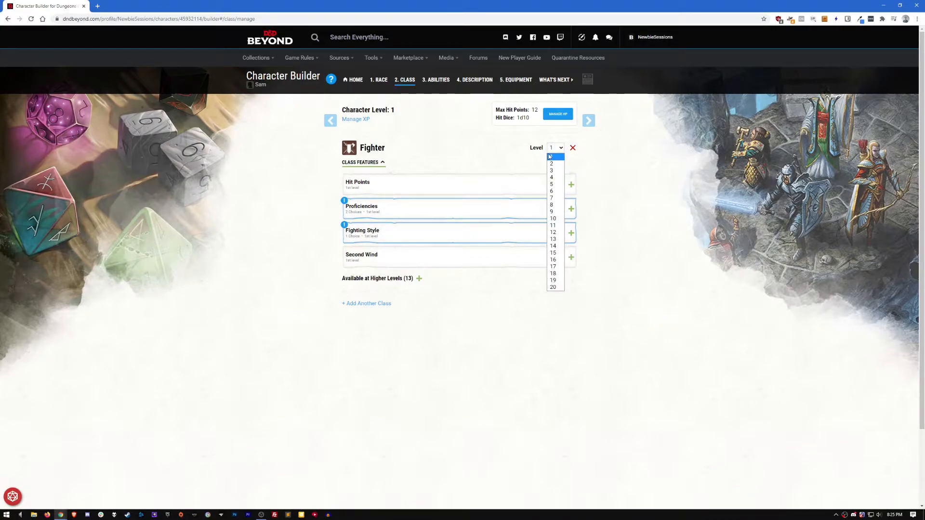
pyautogui.click(498, 156)
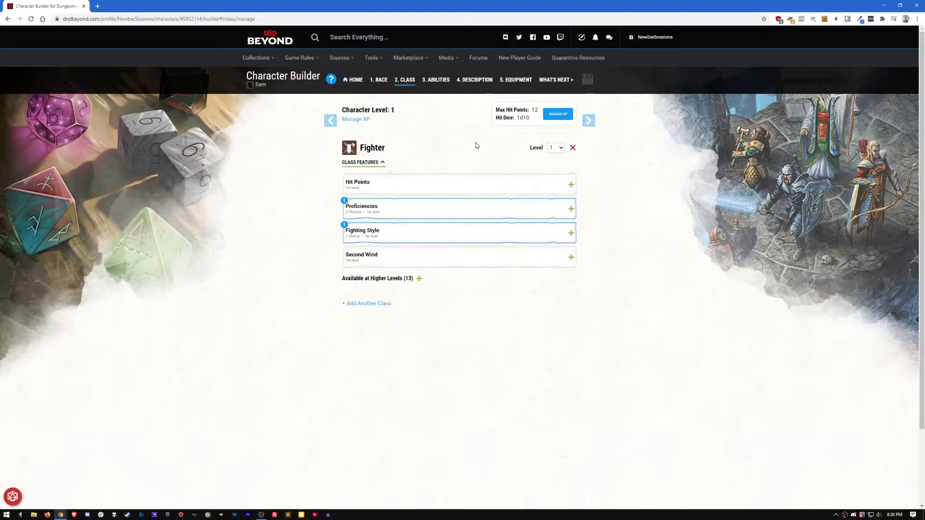
pyautogui.click(552, 148)
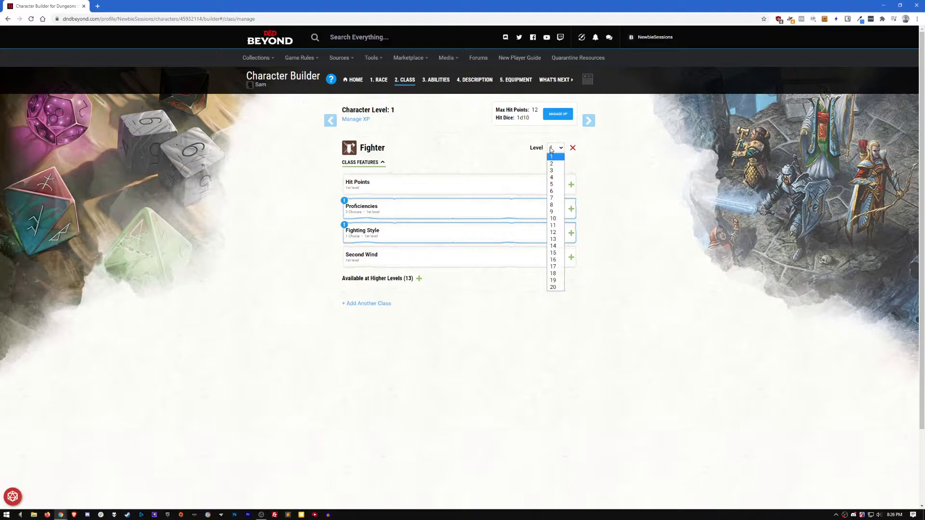
pyautogui.click(551, 171)
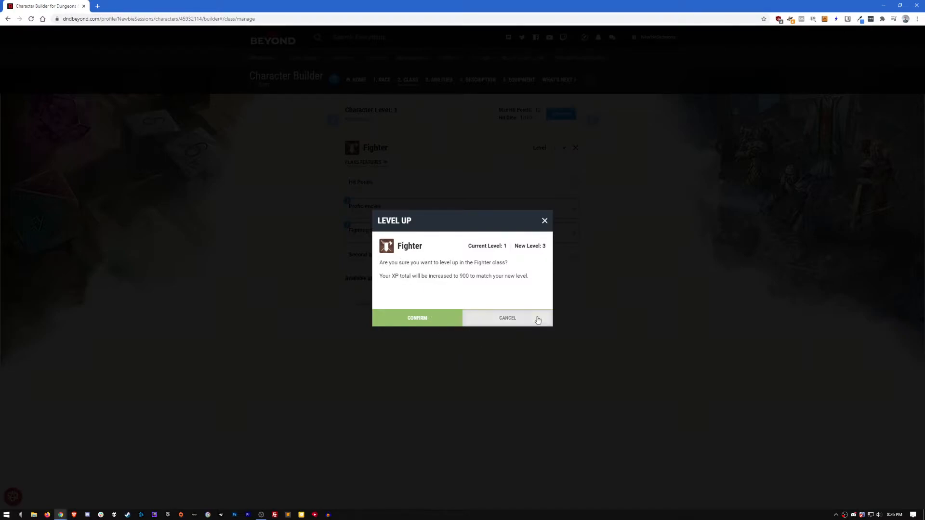
pyautogui.click(512, 316)
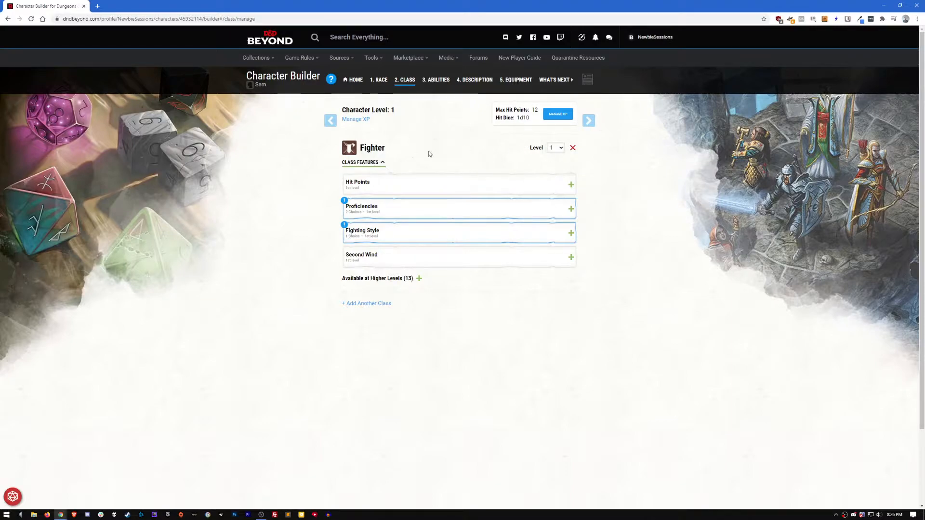
# Expand the Fighter's Proficiencies in full and choose Athletics and Intimidation as the two fighter skills.
pyautogui.click(371, 212)
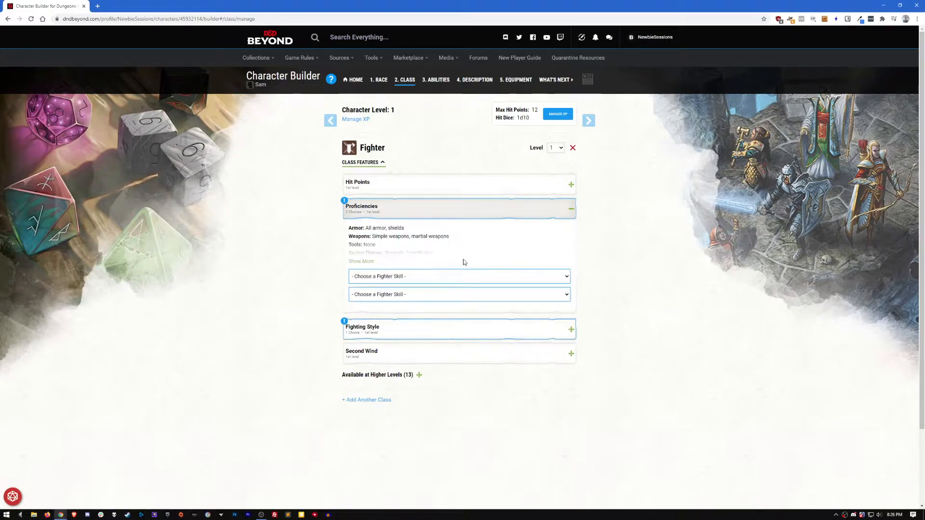
pyautogui.scroll(-3, 412, 243)
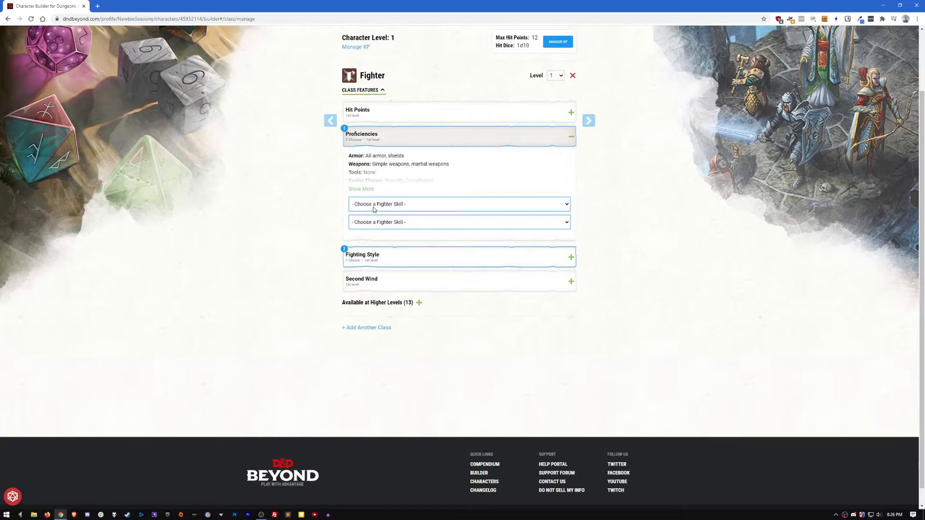
pyautogui.click(368, 190)
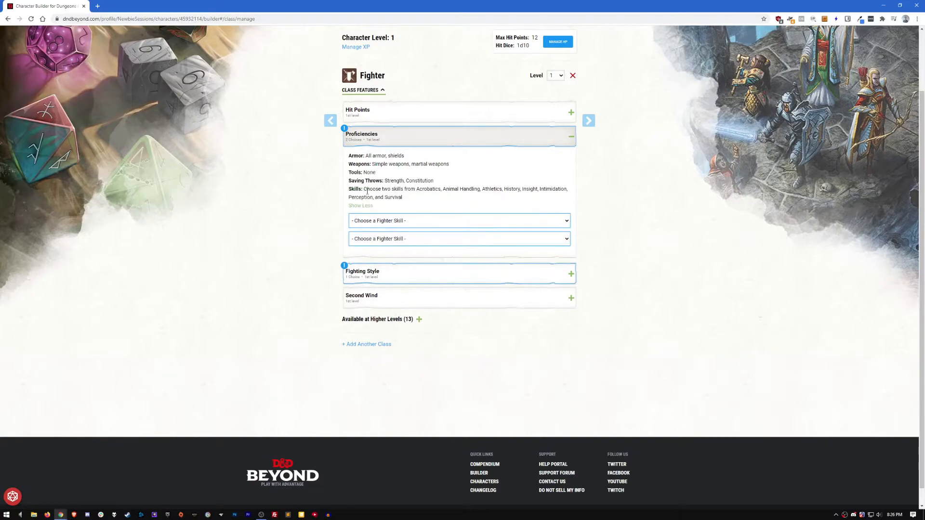
pyautogui.click(390, 220)
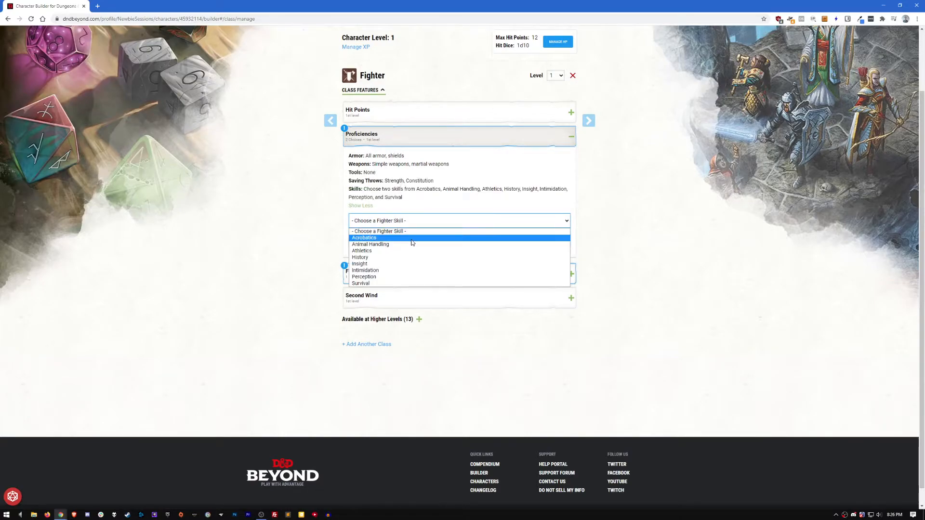
pyautogui.click(369, 251)
pyautogui.click(389, 239)
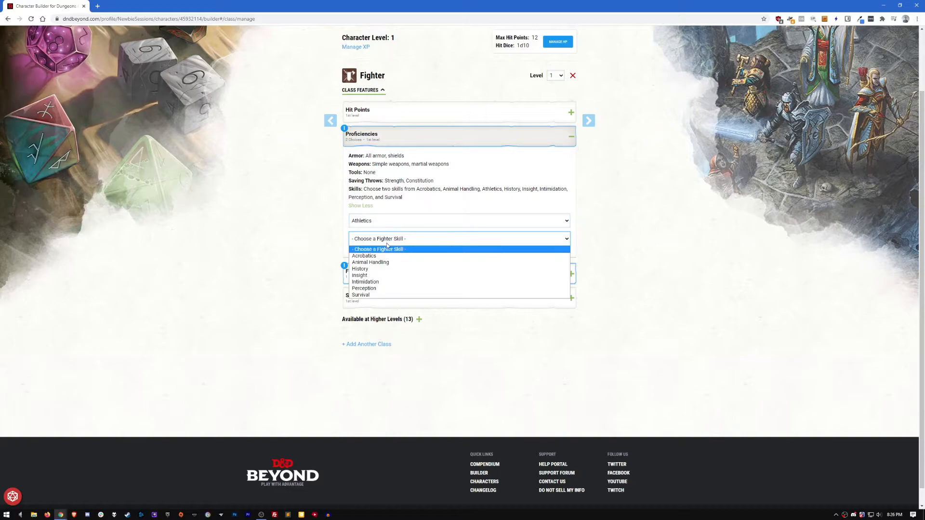
pyautogui.click(365, 282)
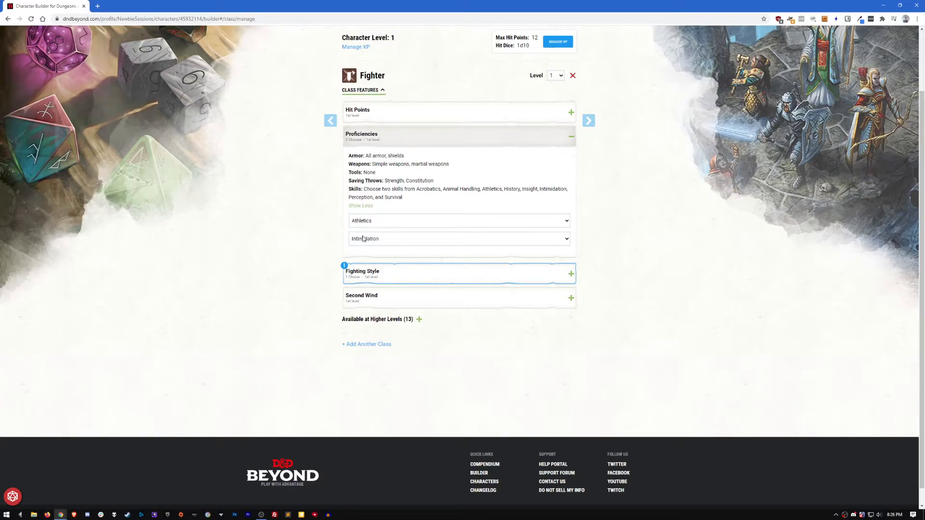
# Try Archery as the Fighting Style, settle on Two-Weapon Fighting instead, and expand Second Wind to read its description.
pyautogui.scroll(-1, 406, 218)
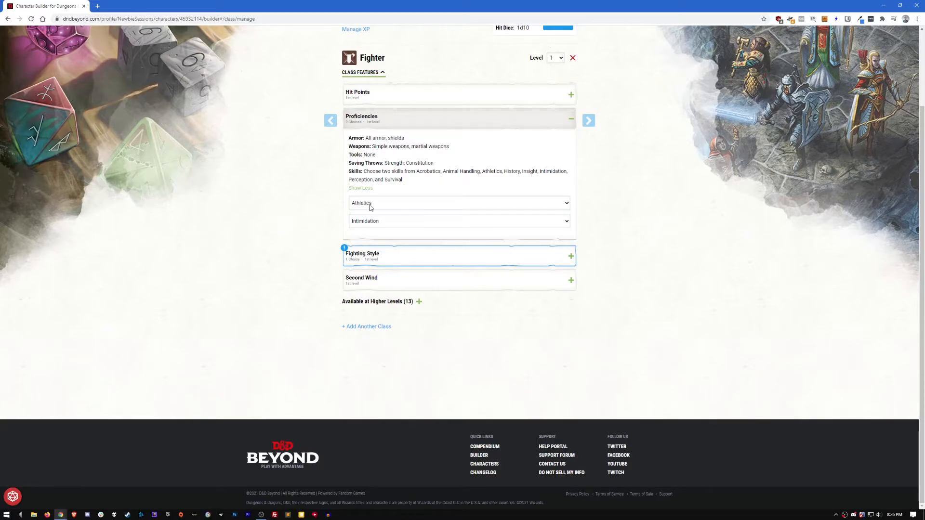
pyautogui.click(398, 263)
pyautogui.click(394, 300)
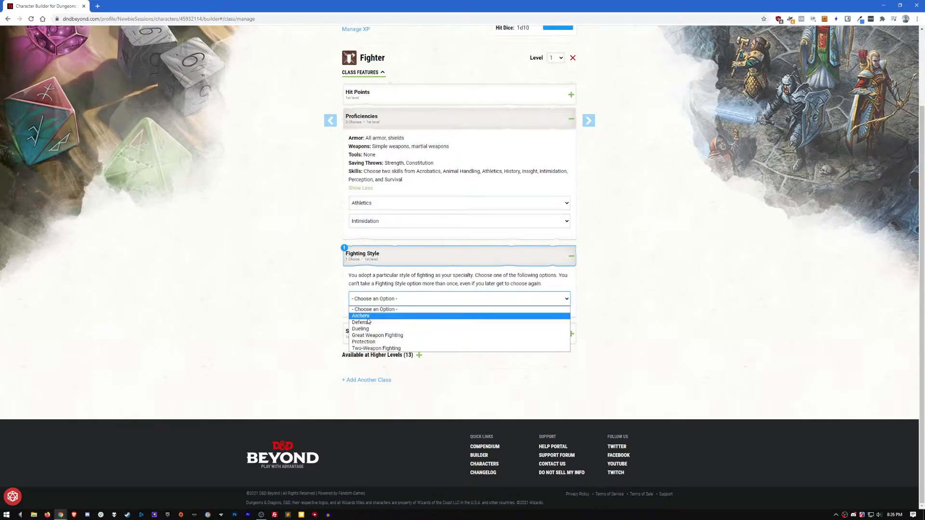
pyautogui.click(391, 317)
pyautogui.moveTo(350, 315); pyautogui.dragTo(503, 318)
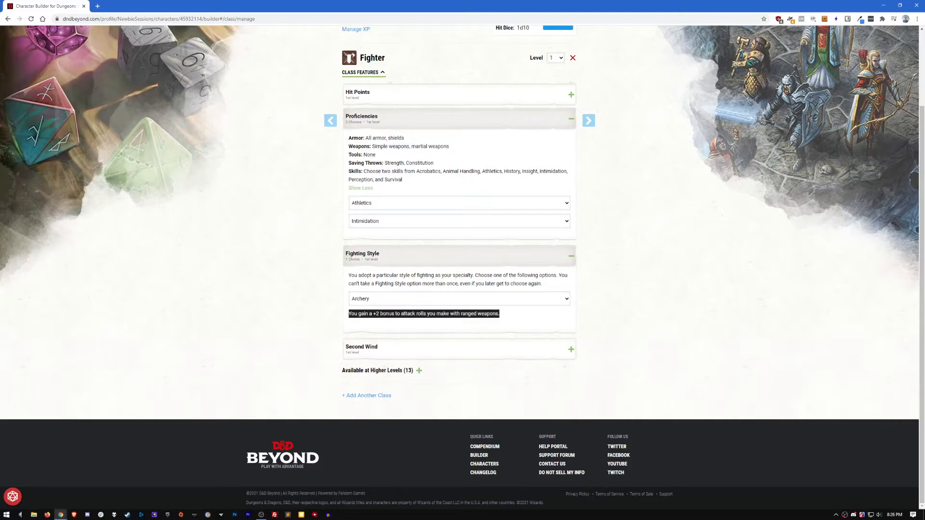
pyautogui.click(439, 324)
pyautogui.click(381, 300)
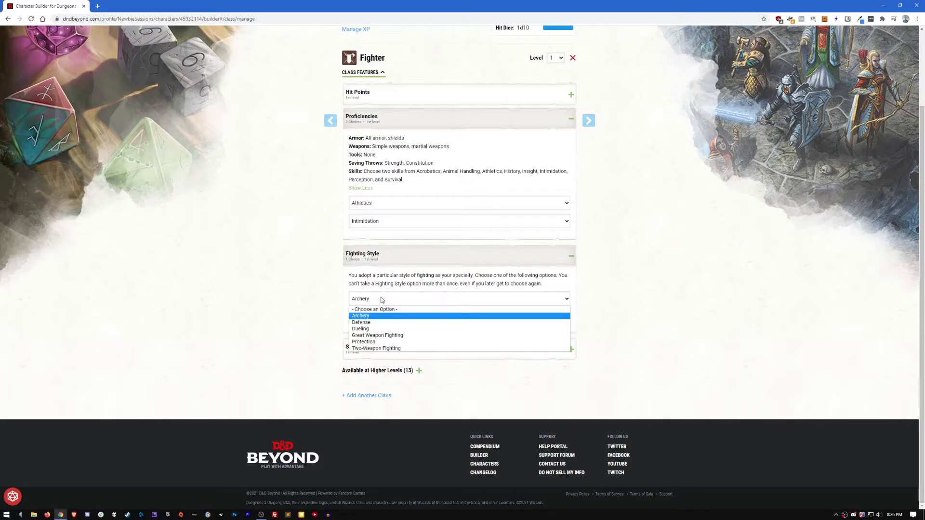
pyautogui.click(377, 349)
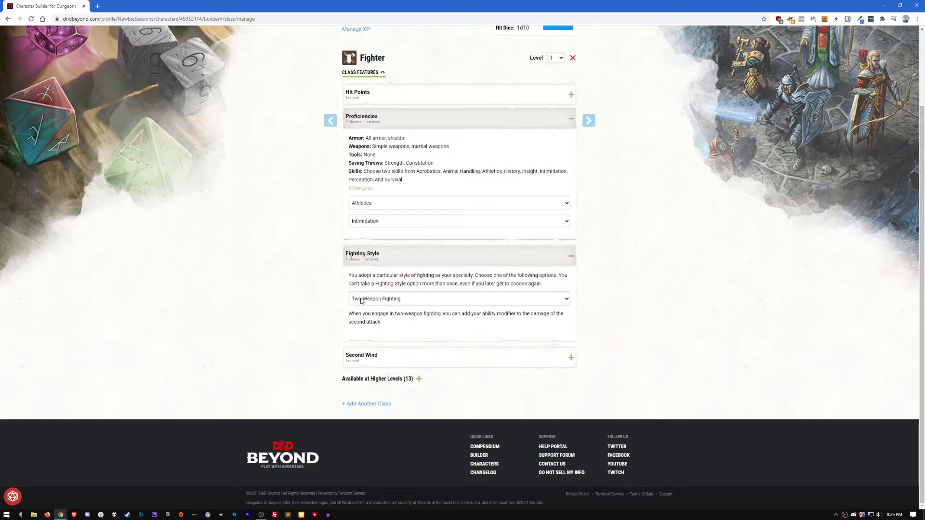
pyautogui.click(427, 357)
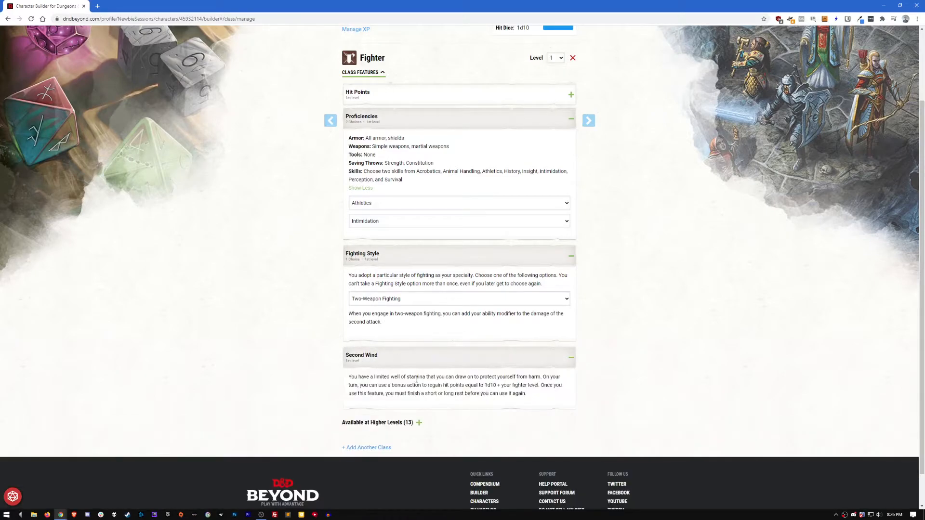
pyautogui.scroll(2, 485, 206)
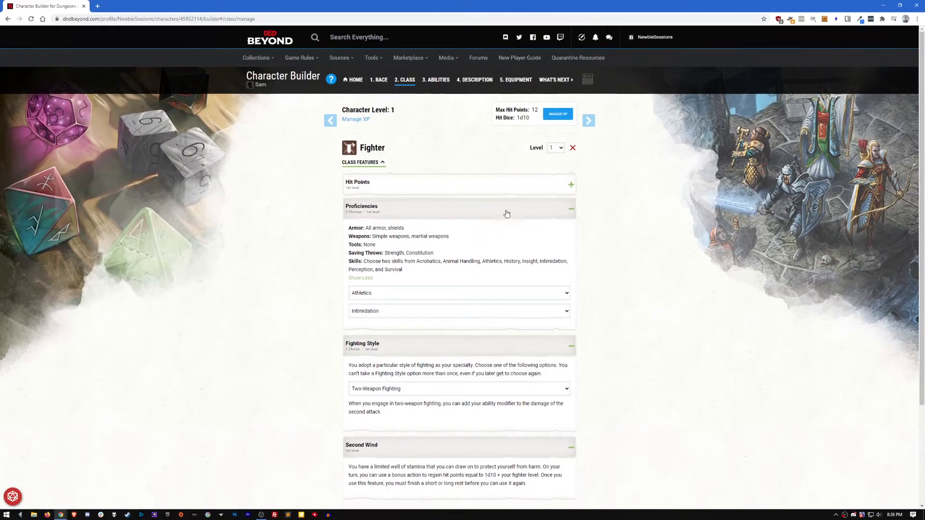
# Continue to the ability score help text and examine the Standard Array, Point Buy and Manual generation methods.
pyautogui.click(593, 125)
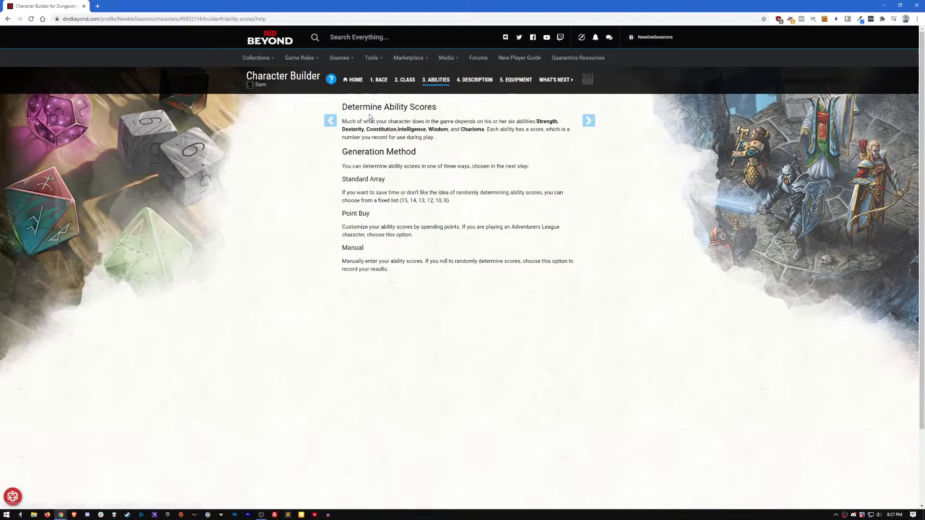
pyautogui.moveTo(341, 151); pyautogui.dragTo(417, 152)
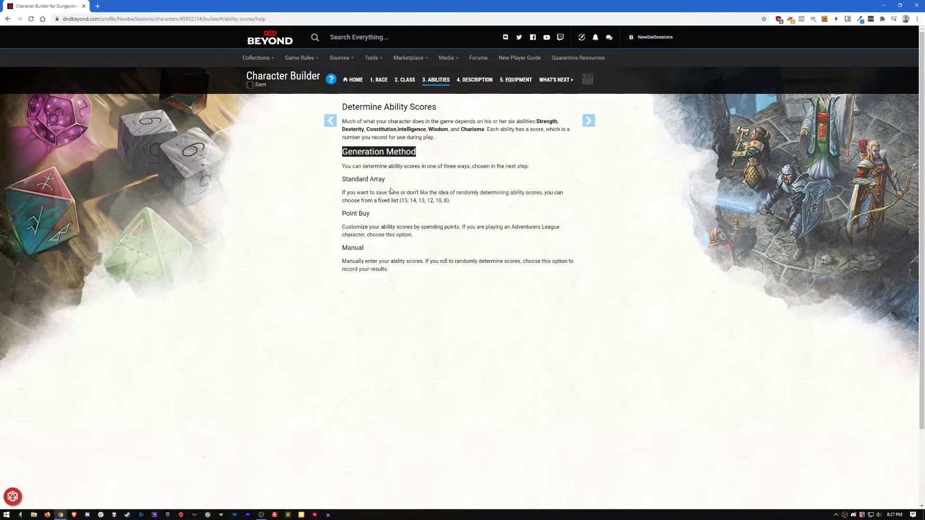
pyautogui.moveTo(342, 180); pyautogui.dragTo(385, 180)
pyautogui.moveTo(342, 214); pyautogui.dragTo(370, 214)
pyautogui.moveTo(342, 247); pyautogui.dragTo(364, 248)
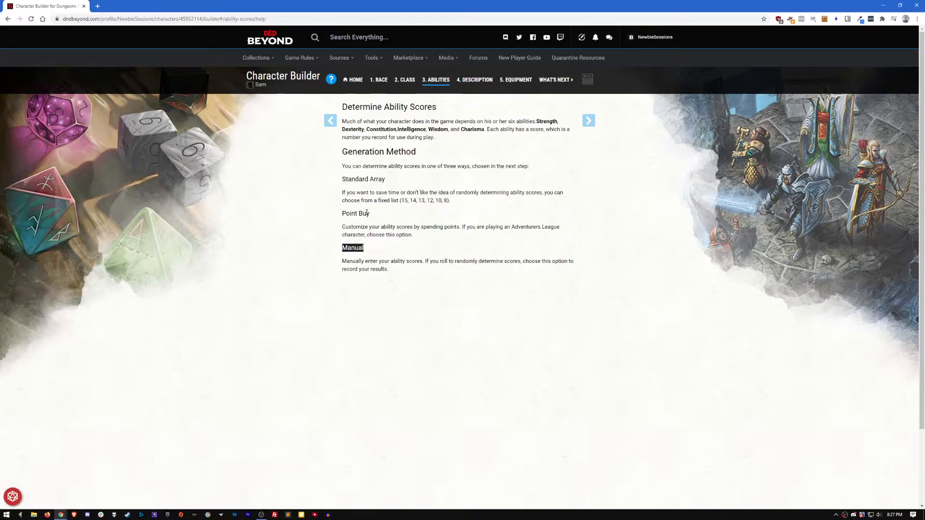
pyautogui.click(400, 207)
pyautogui.moveTo(344, 248); pyautogui.dragTo(364, 249)
pyautogui.click(384, 260)
# Continue to the ability scores, choose the Manual/Rolled generation method and roll the dice for all six scores in the group.
pyautogui.click(588, 120)
pyautogui.click(375, 125)
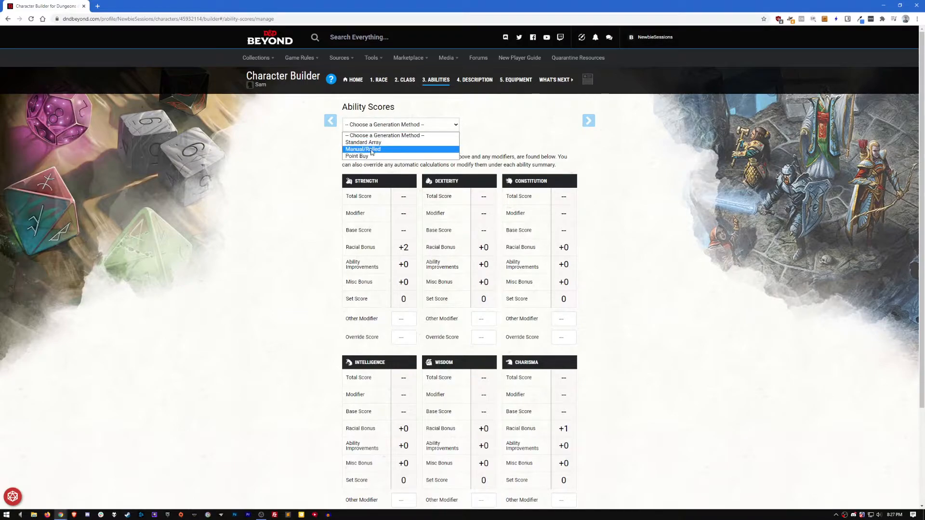
pyautogui.click(361, 151)
pyautogui.click(361, 238)
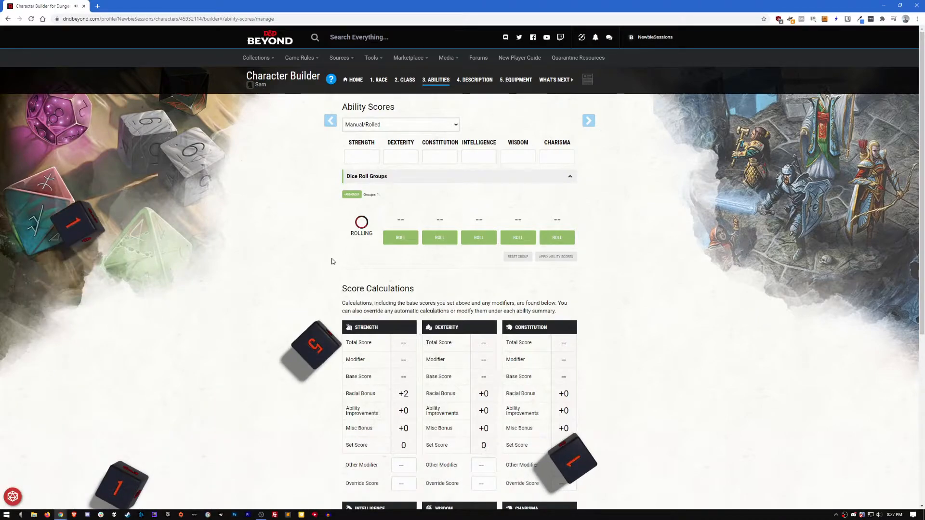
pyautogui.click(400, 237)
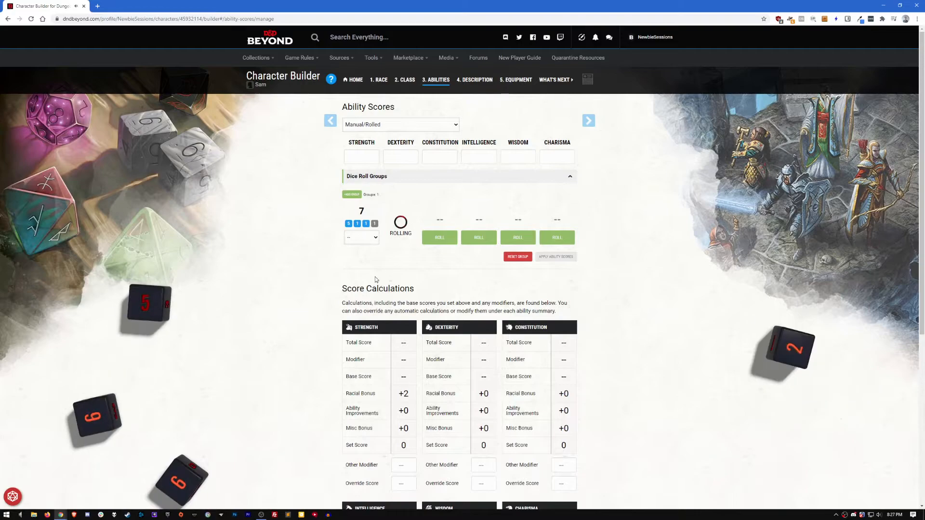
pyautogui.click(438, 240)
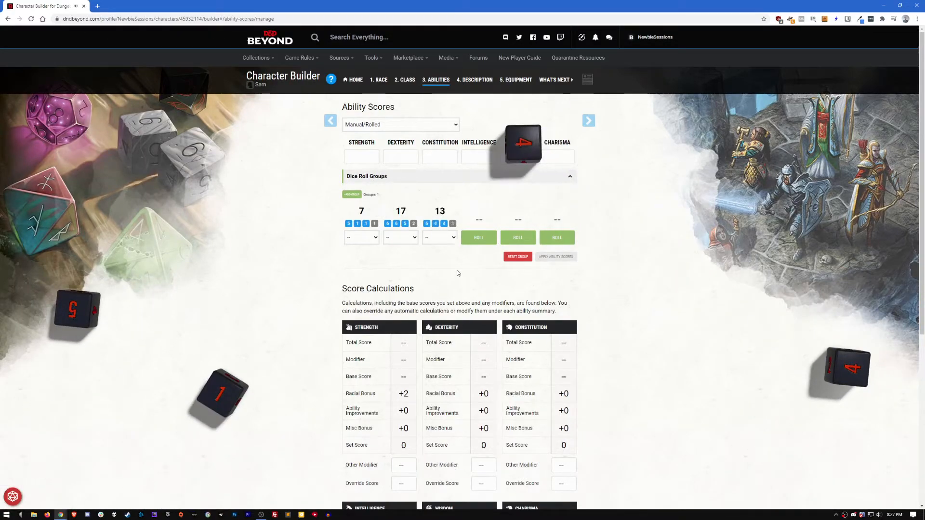
pyautogui.click(479, 238)
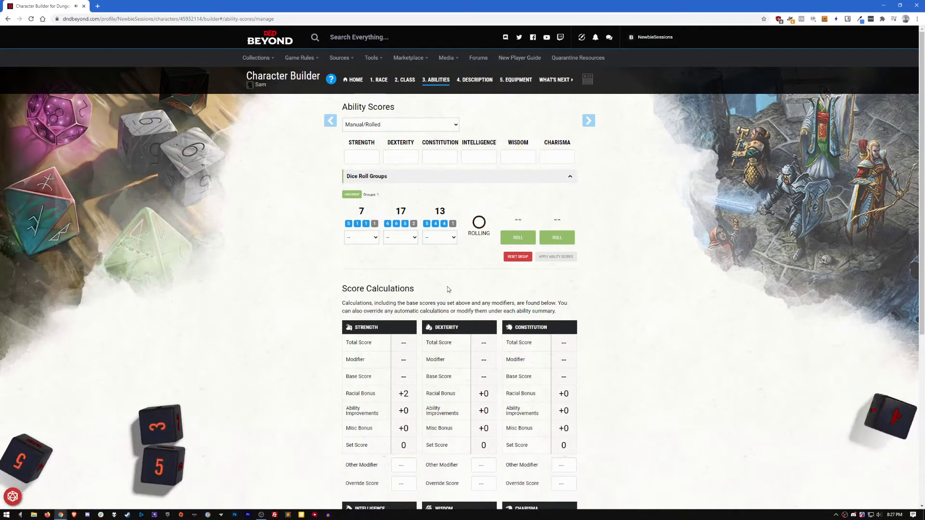
pyautogui.click(519, 241)
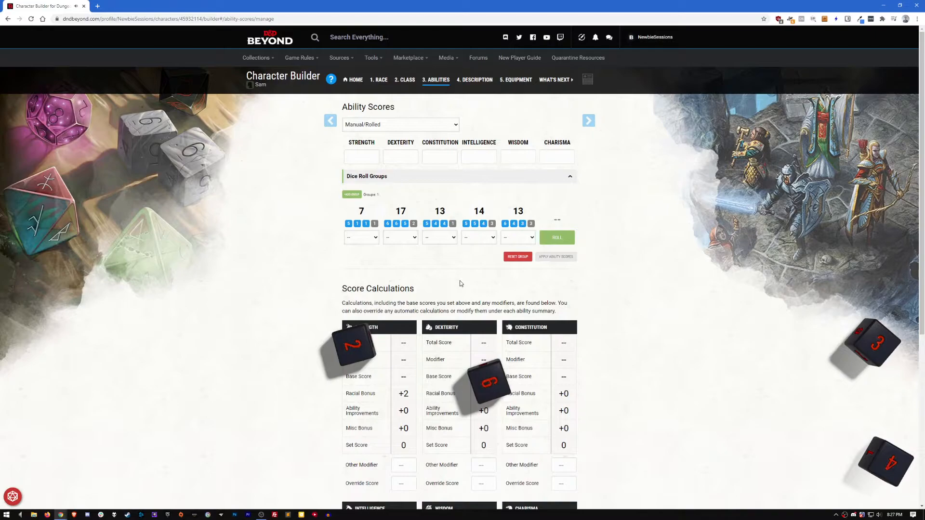
pyautogui.click(557, 237)
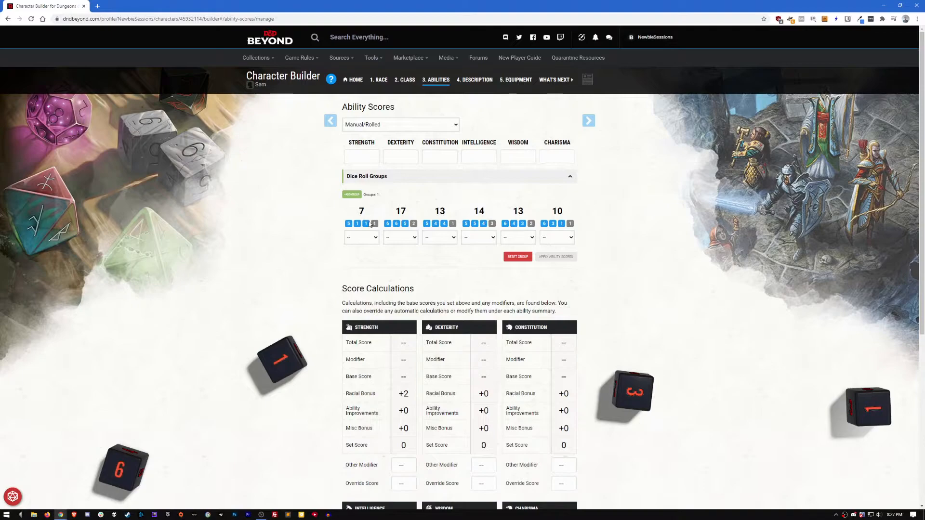
# Assign the 17 roll to STR, the 14 roll to CON and the first 13 roll to DEX.
pyautogui.click(371, 238)
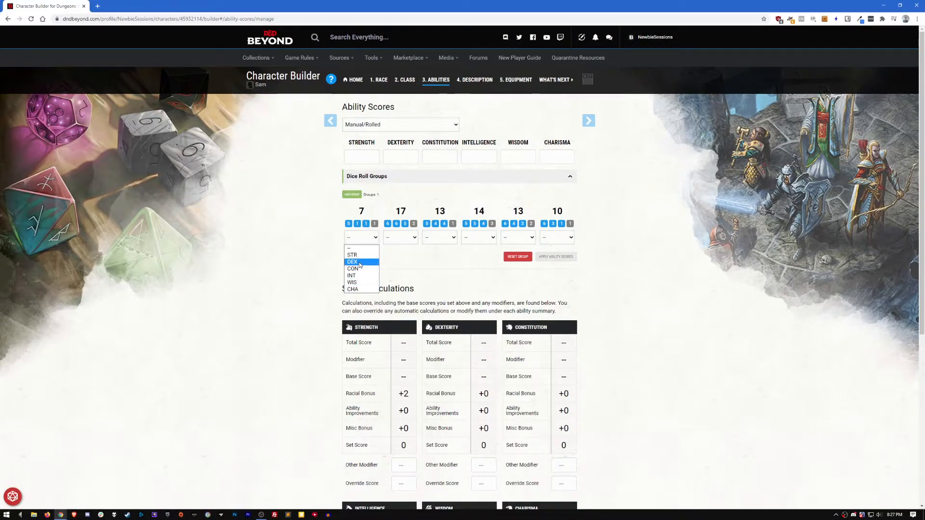
pyautogui.click(286, 278)
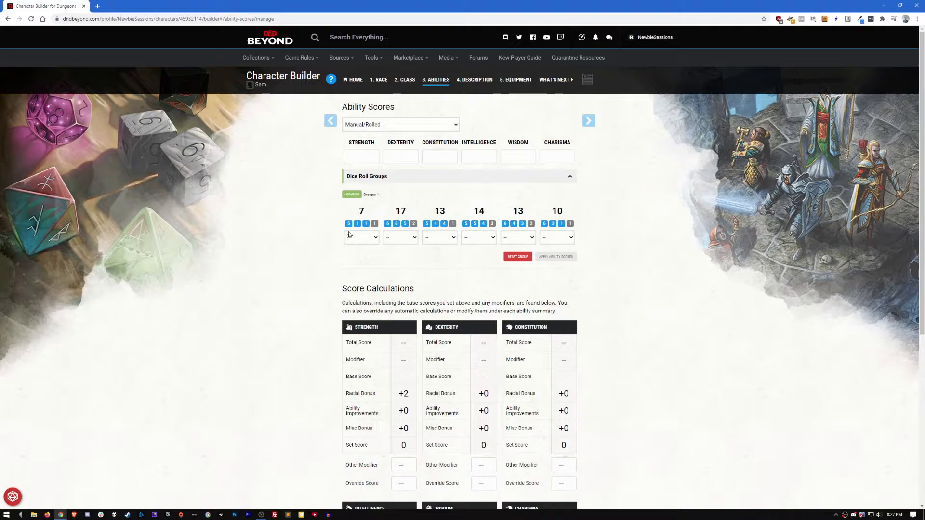
pyautogui.click(402, 240)
pyautogui.click(395, 256)
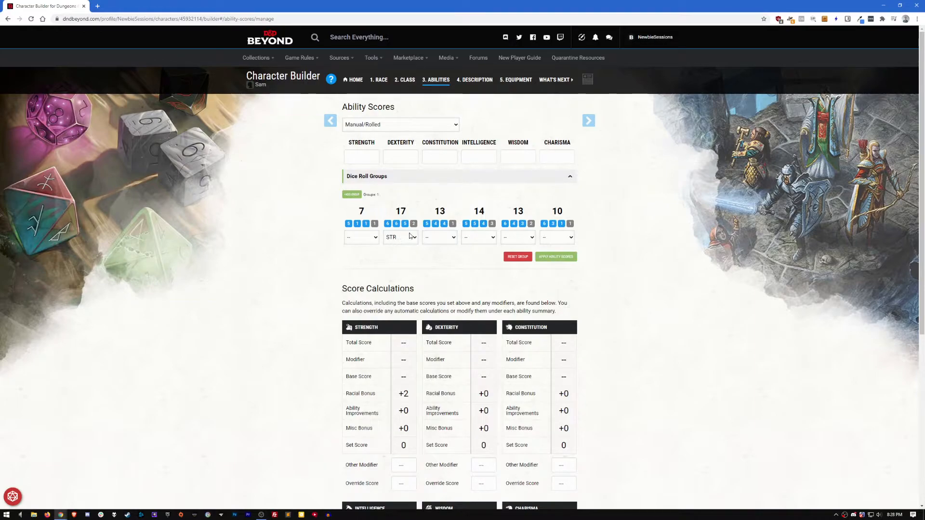
pyautogui.click(468, 238)
pyautogui.click(443, 238)
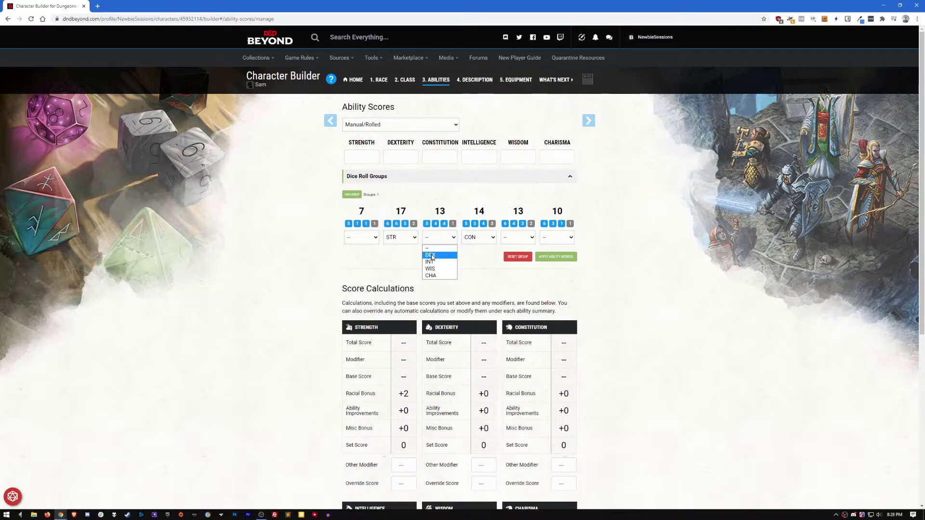
pyautogui.click(432, 256)
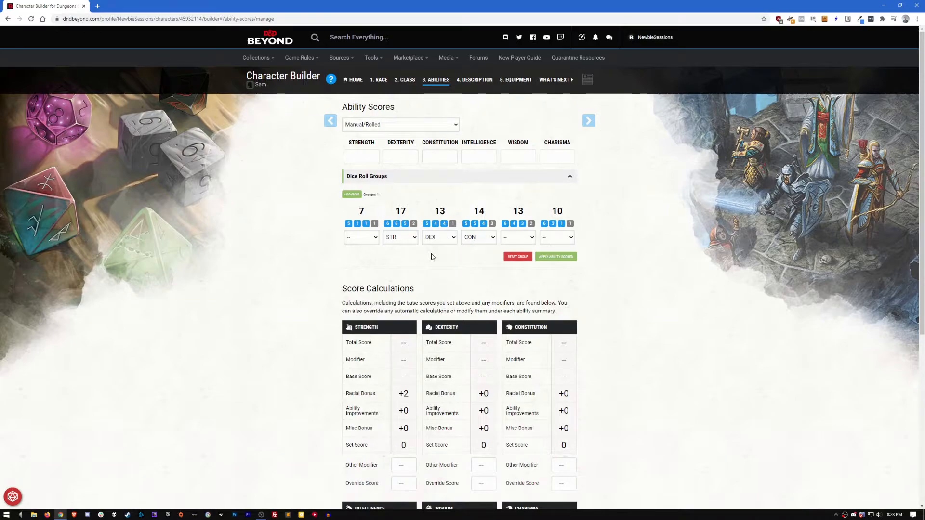
# Assign the remaining 13 roll to WIS, 10 to CHA and 7 to INT, and apply the ability scores.
pyautogui.click(516, 239)
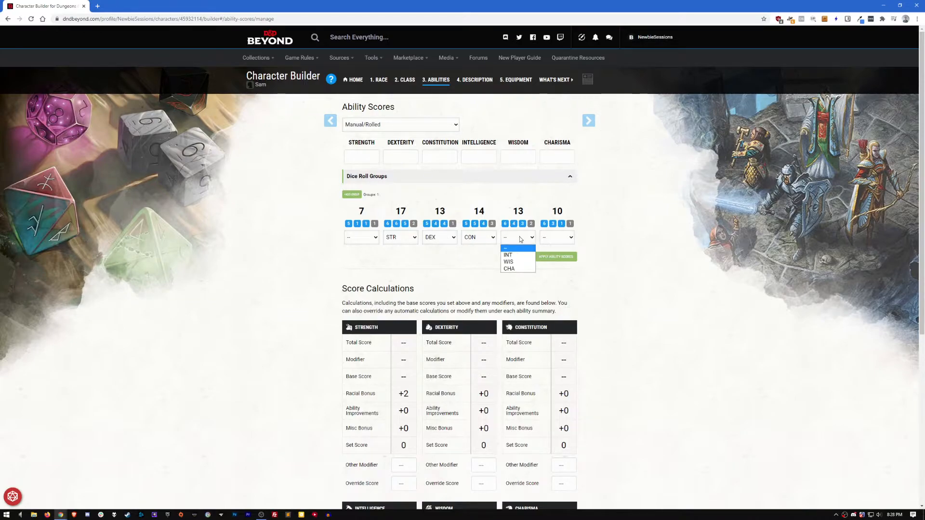
pyautogui.click(509, 263)
pyautogui.click(555, 238)
pyautogui.click(549, 262)
pyautogui.click(361, 237)
pyautogui.click(354, 255)
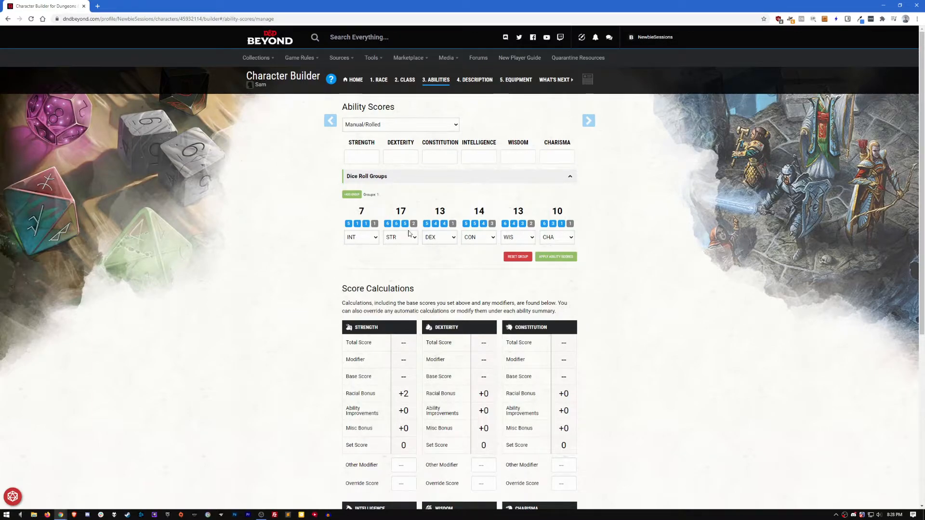
pyautogui.click(552, 258)
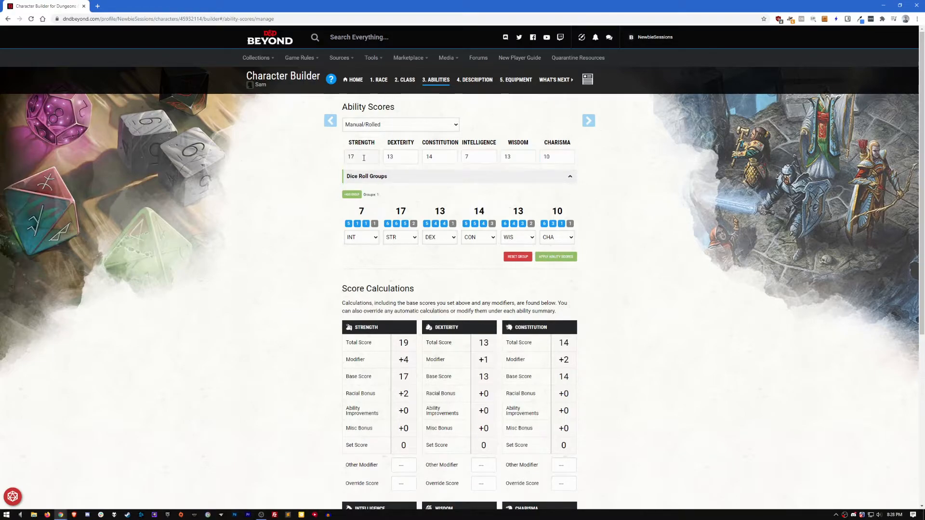
# Review the Score Calculations for all six abilities, examining Strength's base score, racial bonus, total score and modifier.
pyautogui.scroll(-5, 458, 354)
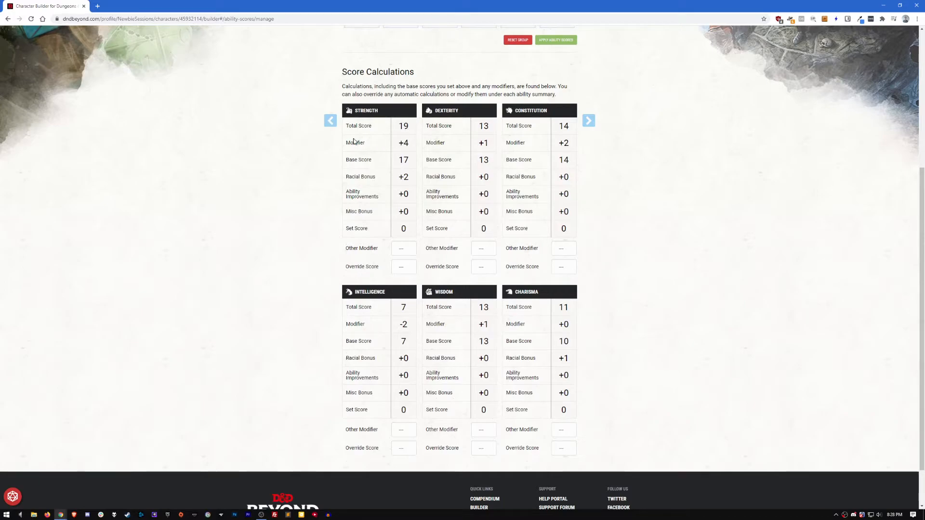
pyautogui.doubleClick(400, 160)
pyautogui.doubleClick(402, 177)
pyautogui.doubleClick(404, 127)
pyautogui.doubleClick(402, 142)
pyautogui.click(341, 163)
pyautogui.scroll(3, 482, 297)
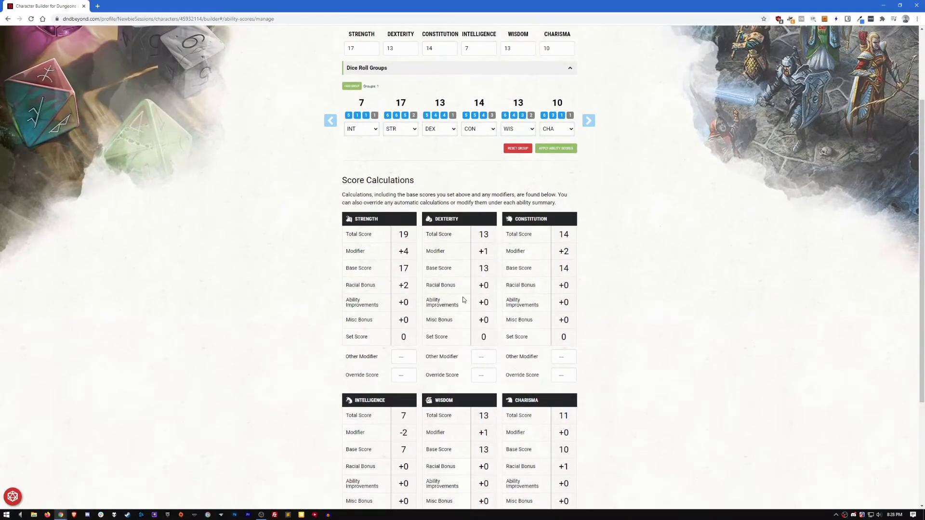
pyautogui.scroll(-3, 440, 302)
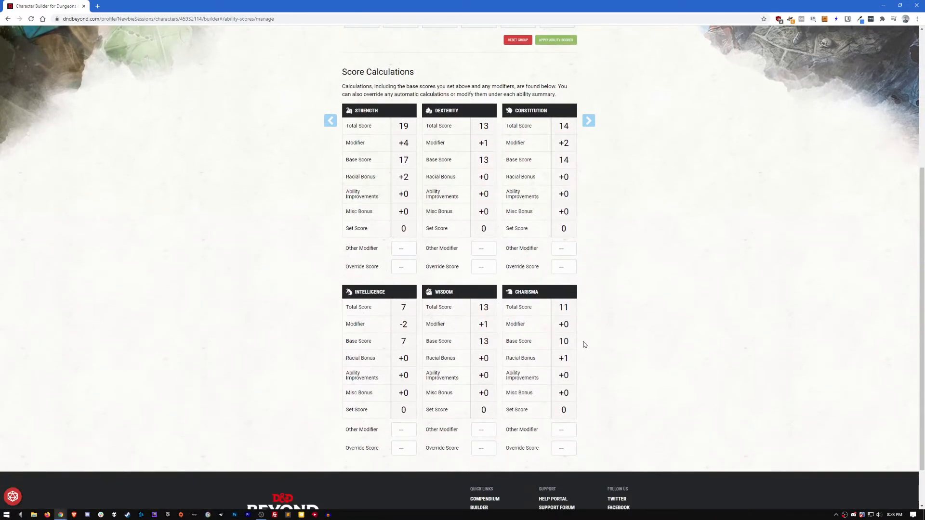
pyautogui.scroll(3, 584, 345)
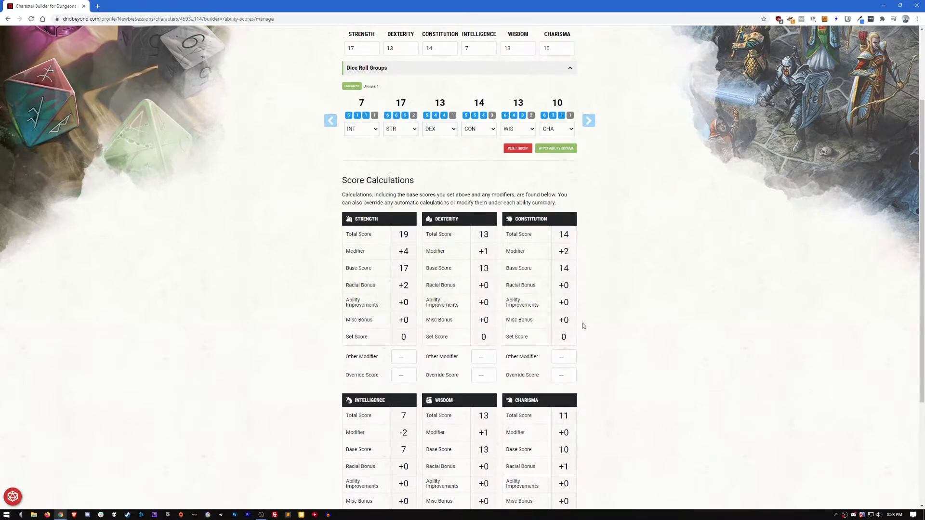
pyautogui.scroll(3, 579, 324)
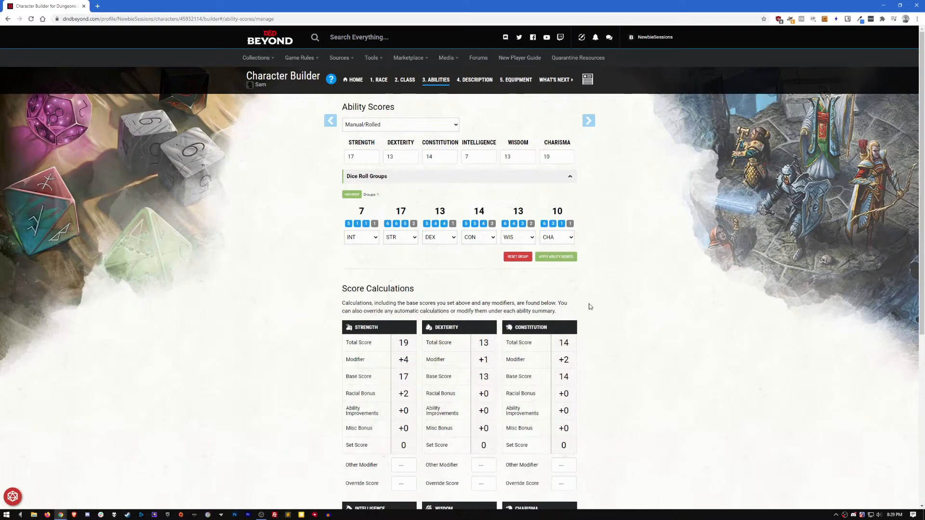
# Continue past the description help text to the character description and choose Soldier as the background.
pyautogui.click(590, 121)
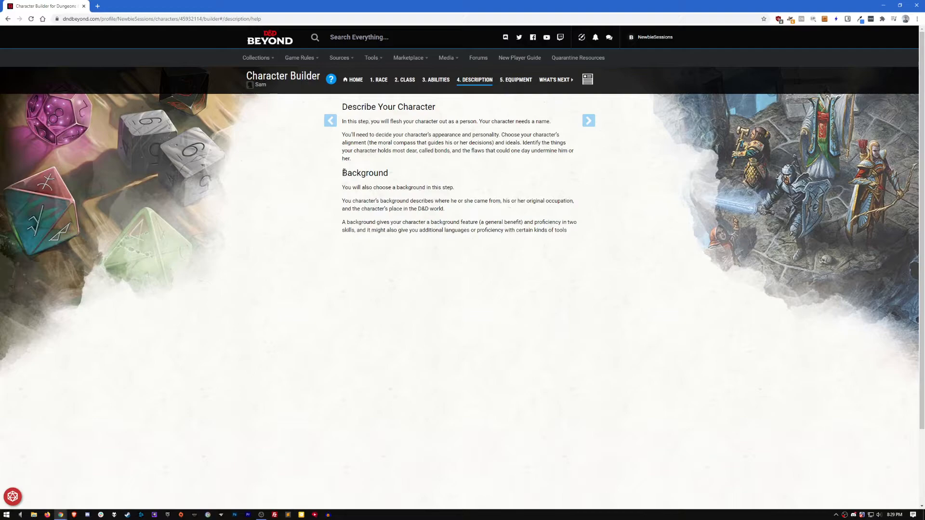
pyautogui.moveTo(342, 173); pyautogui.dragTo(408, 174)
pyautogui.click(600, 136)
pyautogui.click(589, 121)
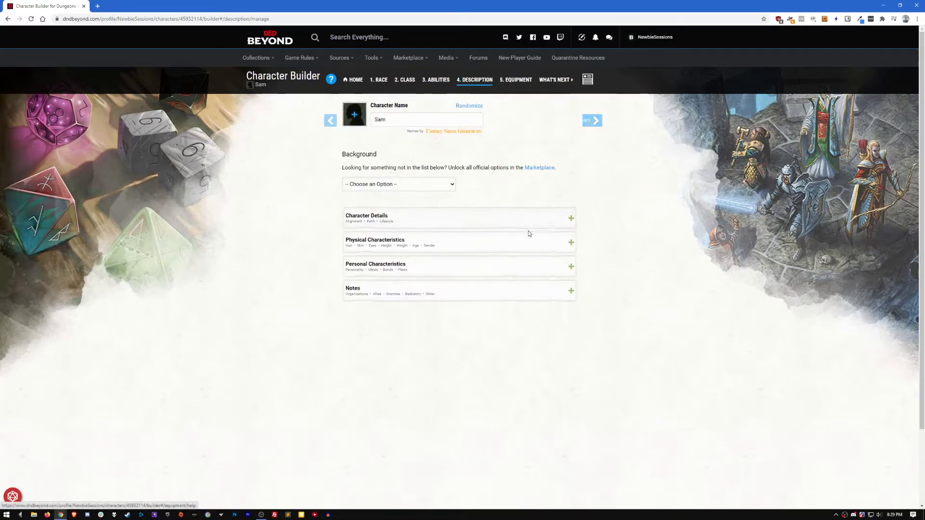
pyautogui.click(368, 186)
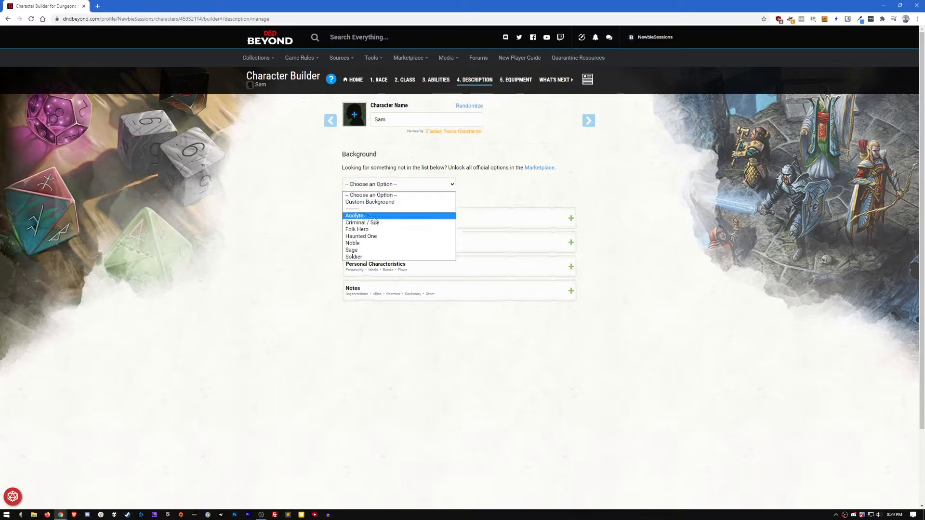
pyautogui.click(382, 257)
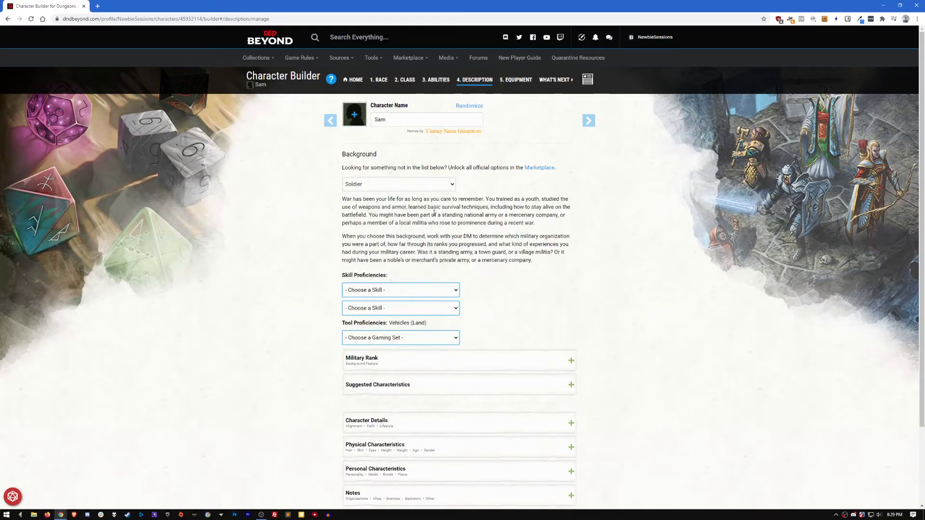
# Choose Insight and Survival as the Soldier background's two skill proficiencies.
pyautogui.scroll(-2, 424, 202)
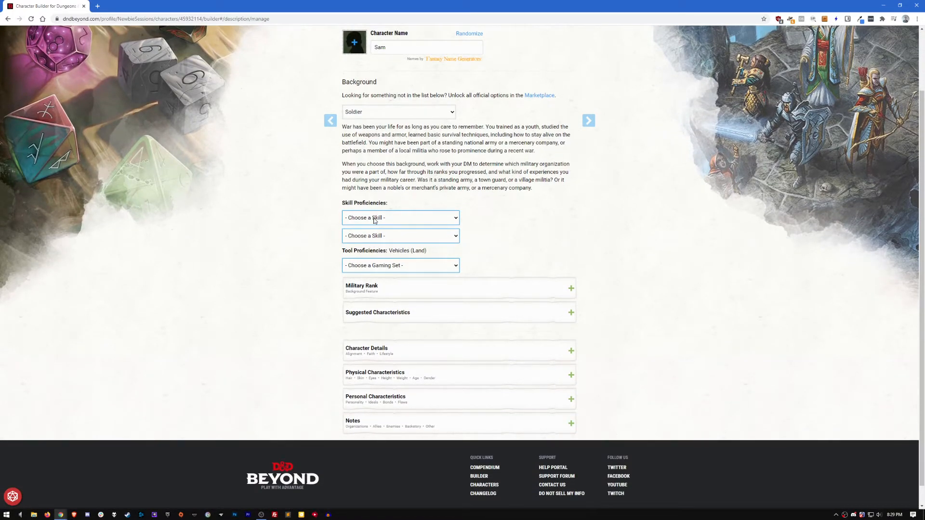
pyautogui.scroll(-1, 316, 183)
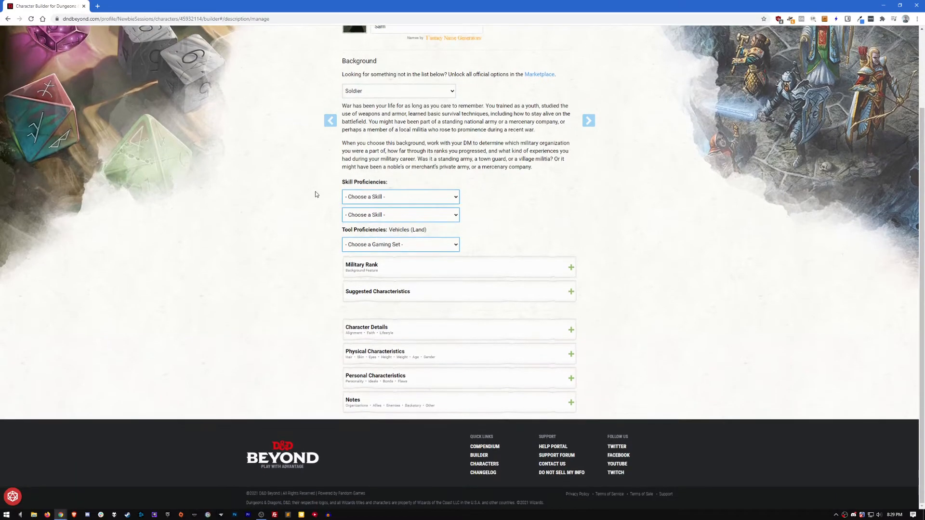
pyautogui.click(362, 196)
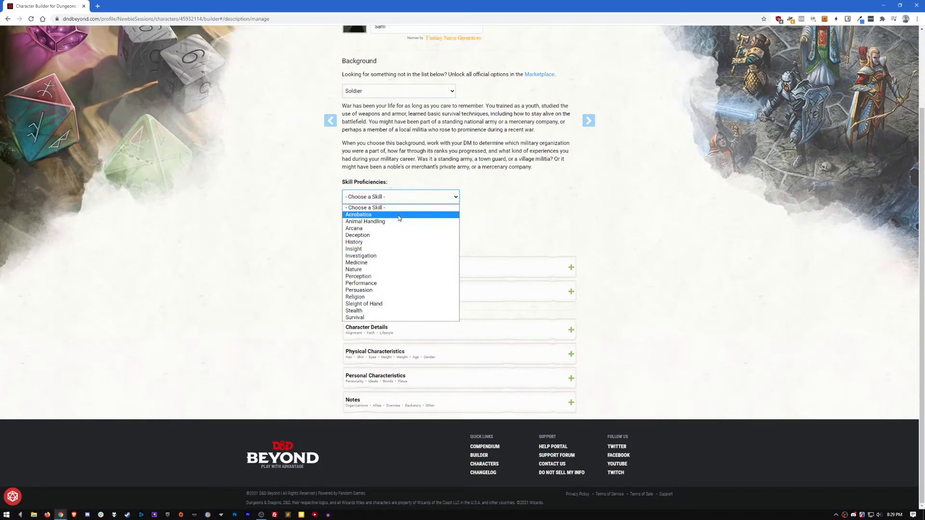
pyautogui.click(355, 250)
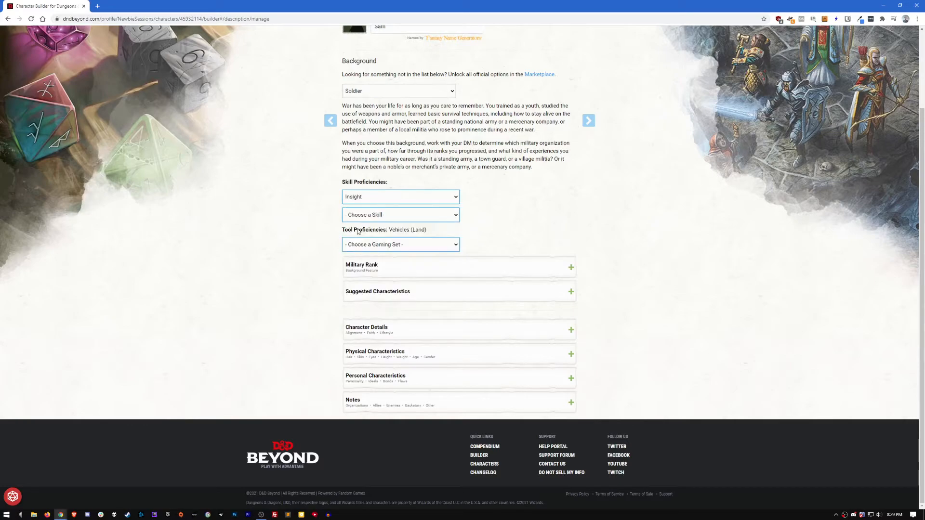
pyautogui.click(359, 218)
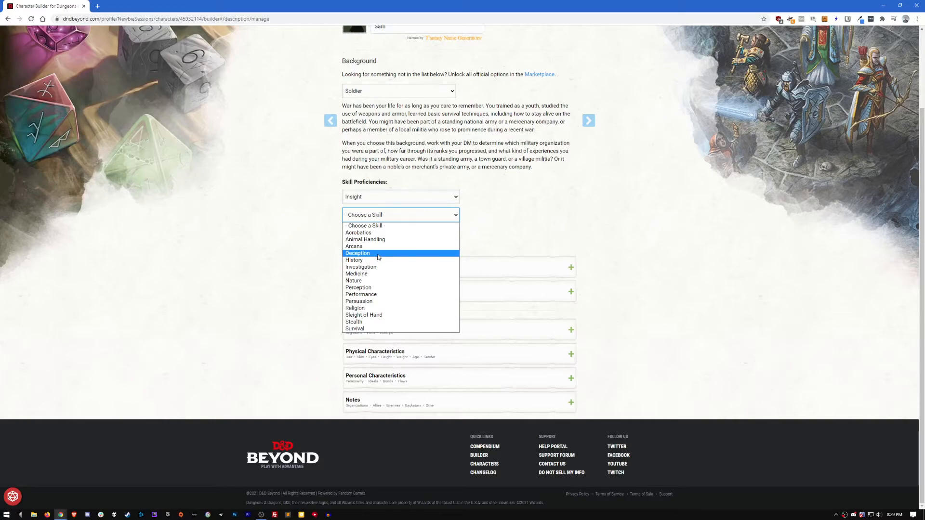
pyautogui.click(356, 329)
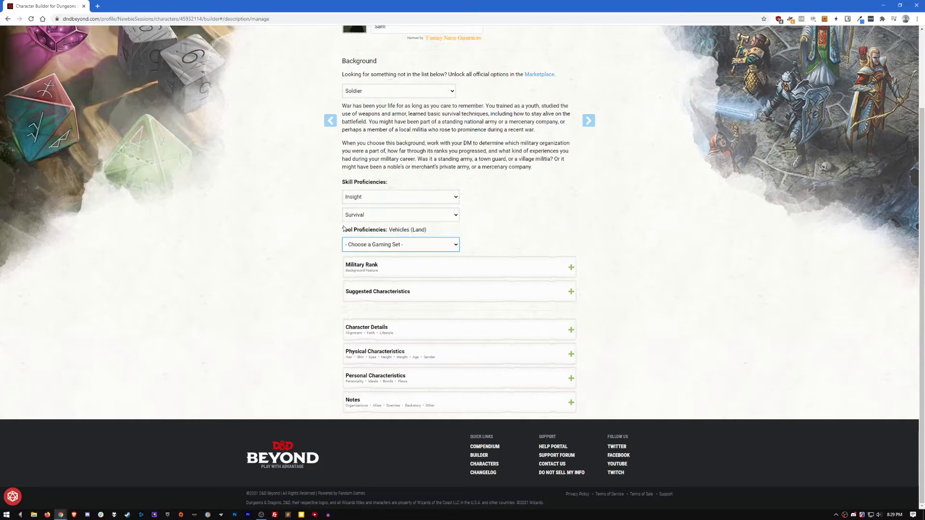
# Check the background's tool proficiencies and choose Playing Card Set as the gaming set.
pyautogui.moveTo(342, 230); pyautogui.dragTo(431, 231)
pyautogui.click(322, 239)
pyautogui.click(379, 246)
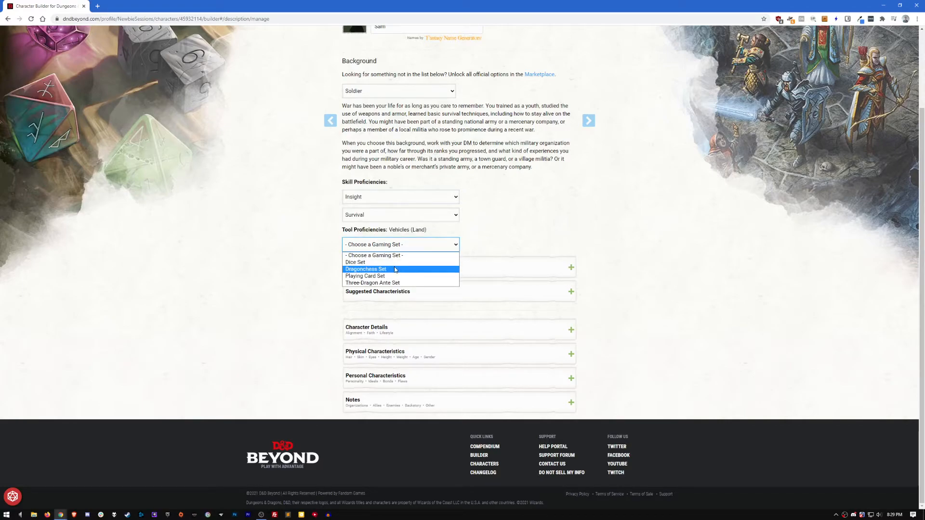
pyautogui.click(360, 276)
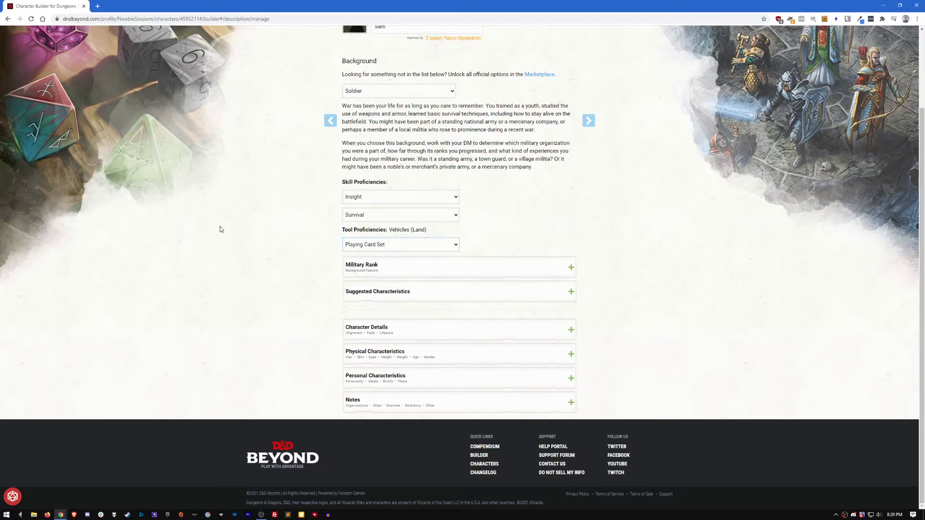
# Expand Military Rank and Suggested Characteristics and examine the feature description, personality traits, ideals, bonds and flaws.
pyautogui.click(354, 268)
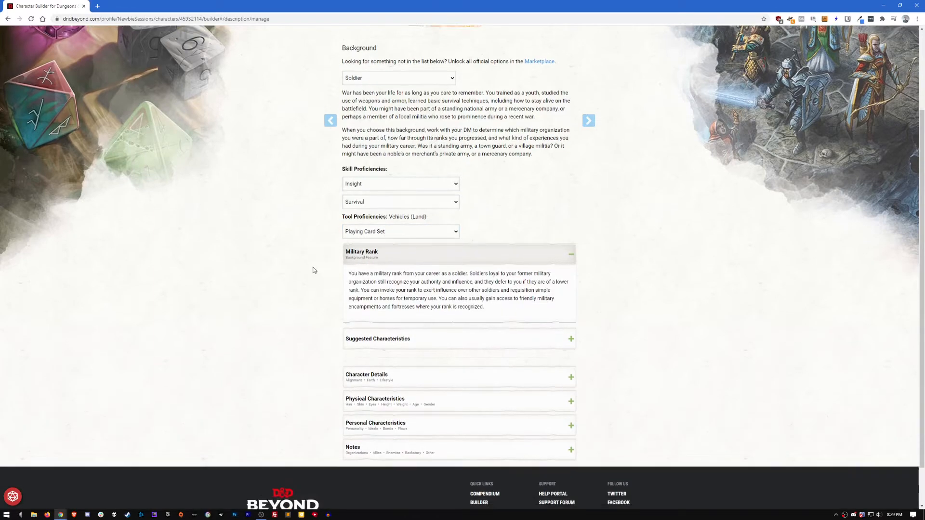
pyautogui.click(359, 292)
pyautogui.scroll(-5, 318, 239)
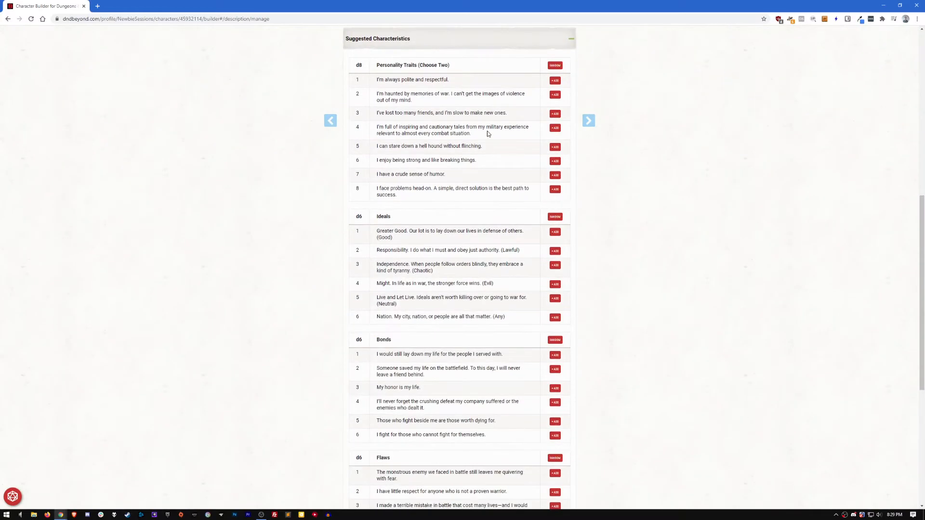
pyautogui.scroll(2, 441, 244)
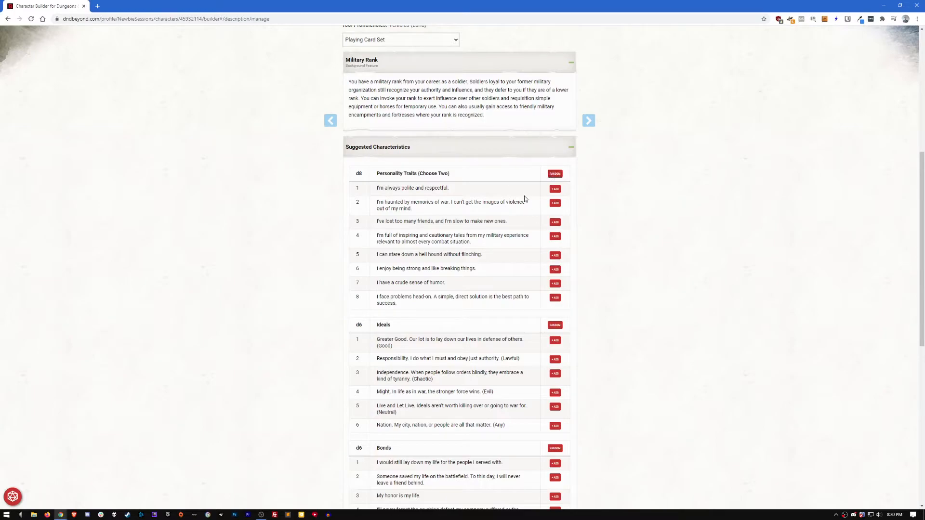
# Add the first suggested personality trait, ideal, bond and flaw to the character and collapse Suggested Characteristics.
pyautogui.click(554, 174)
pyautogui.scroll(-4, 552, 164)
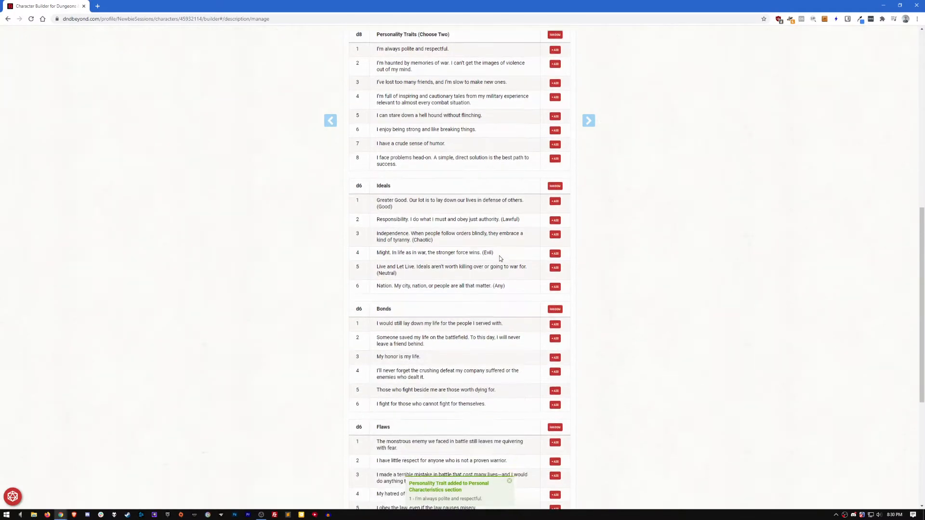
pyautogui.click(555, 146)
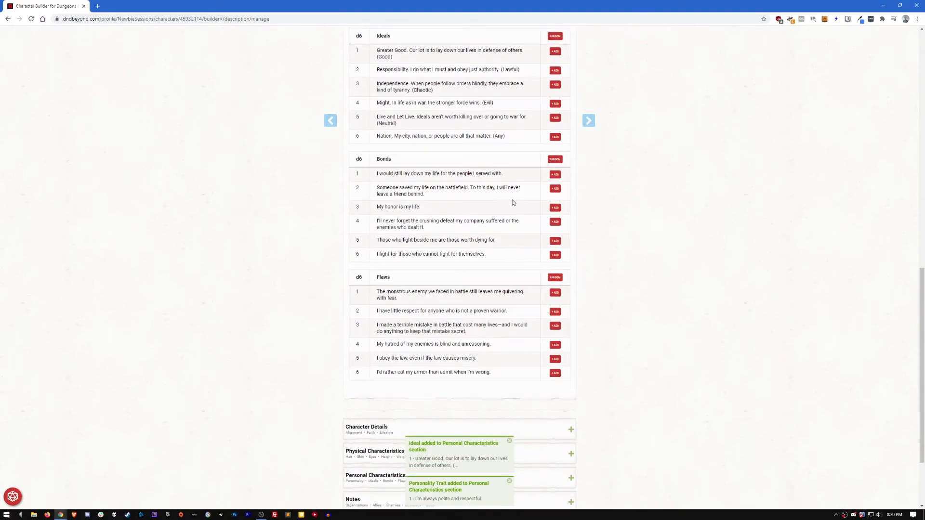
pyautogui.click(555, 159)
pyautogui.click(555, 278)
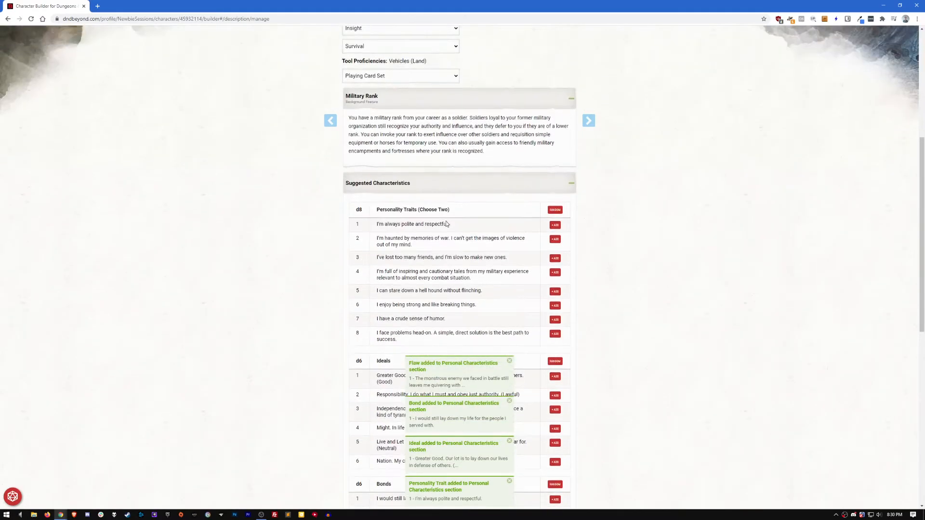
pyautogui.scroll(7, 570, 186)
pyautogui.click(570, 185)
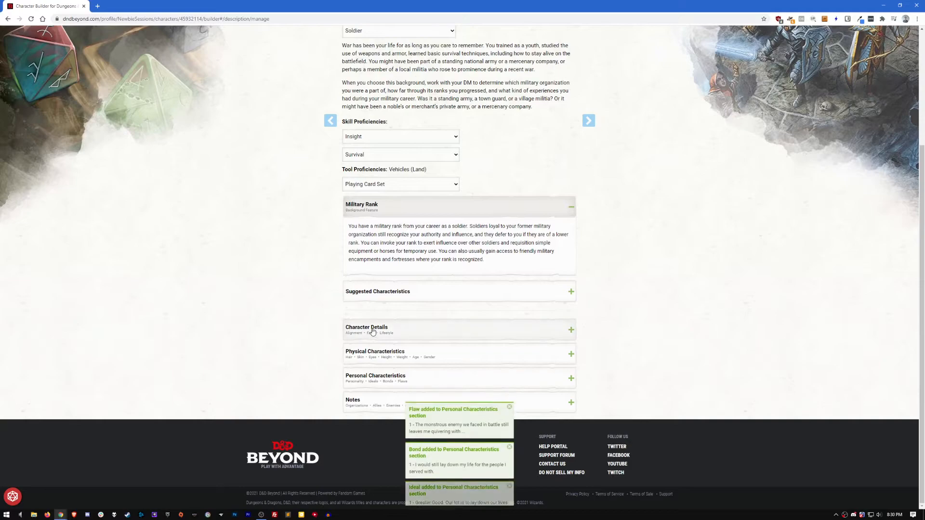
# Expand Character Details and set the alignment to Lawful Good.
pyautogui.click(352, 330)
pyautogui.scroll(-1, 318, 241)
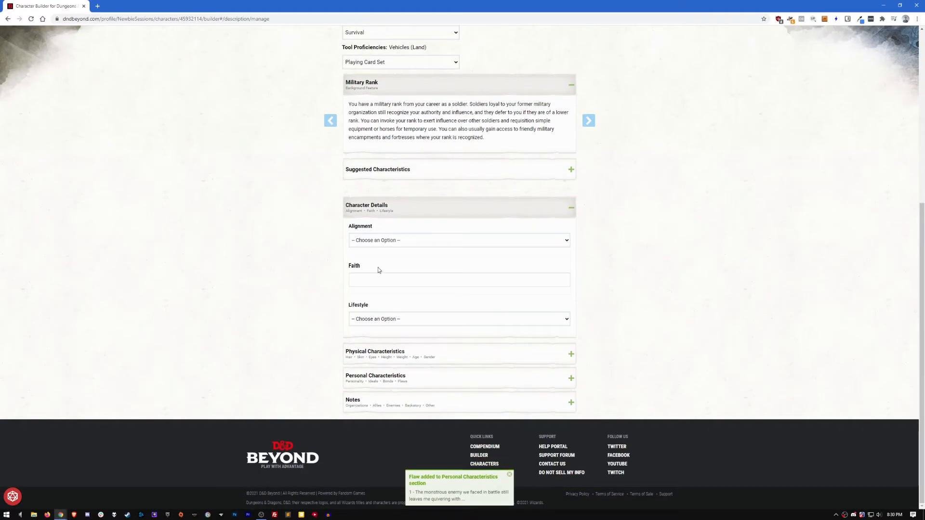
pyautogui.click(381, 242)
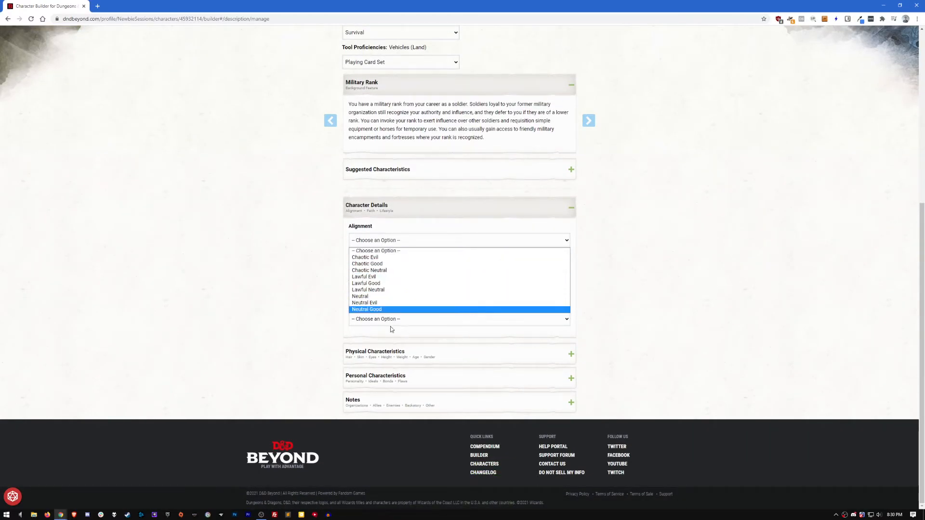
pyautogui.click(371, 258)
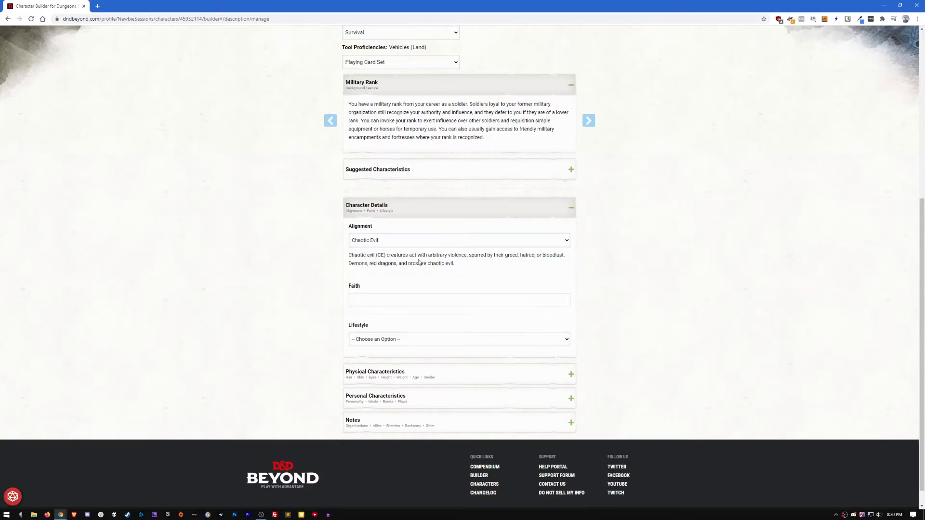
pyautogui.click(364, 243)
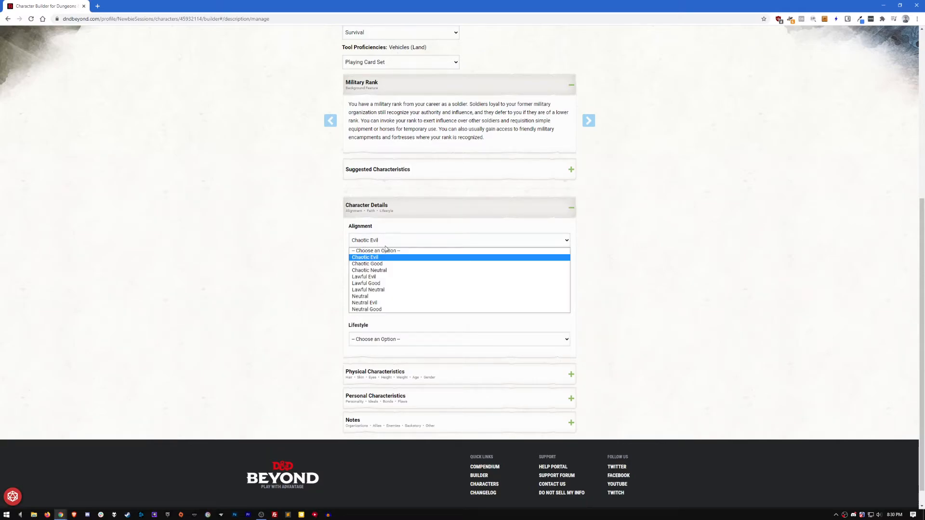
pyautogui.click(378, 283)
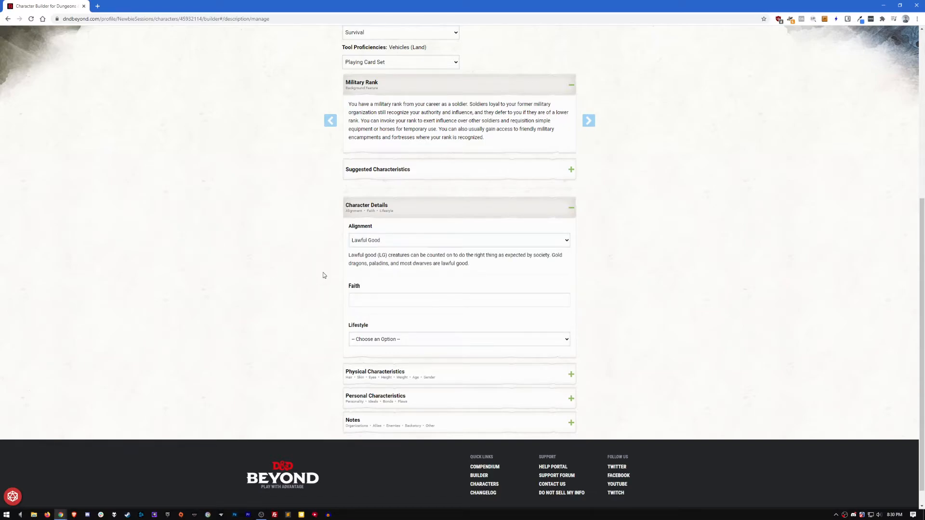
# Set the character's lifestyle to Modest (1GP).
pyautogui.scroll(-1, 322, 275)
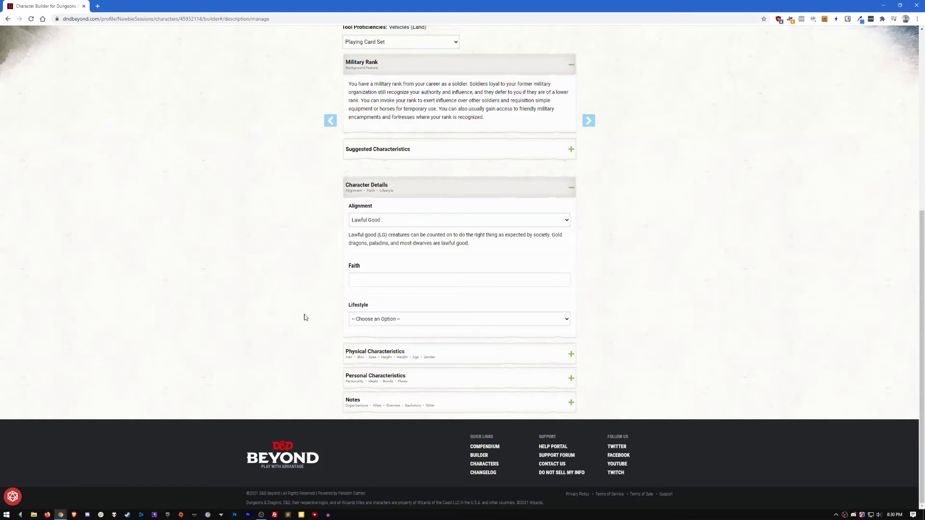
pyautogui.click(370, 320)
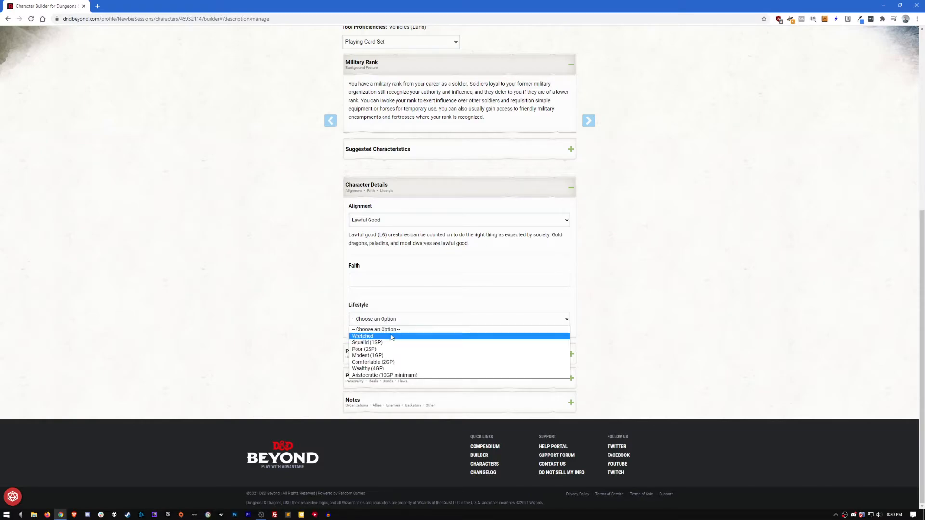
pyautogui.click(366, 356)
pyautogui.scroll(-1, 336, 328)
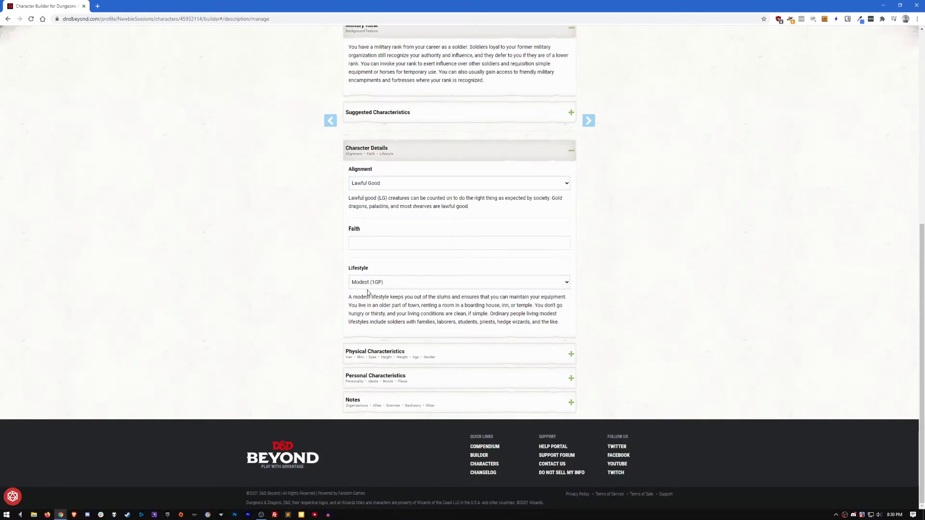
# Expand and review the Physical Characteristics, Personal Characteristics and Notes sections of the description.
pyautogui.click(355, 354)
pyautogui.scroll(-5, 301, 254)
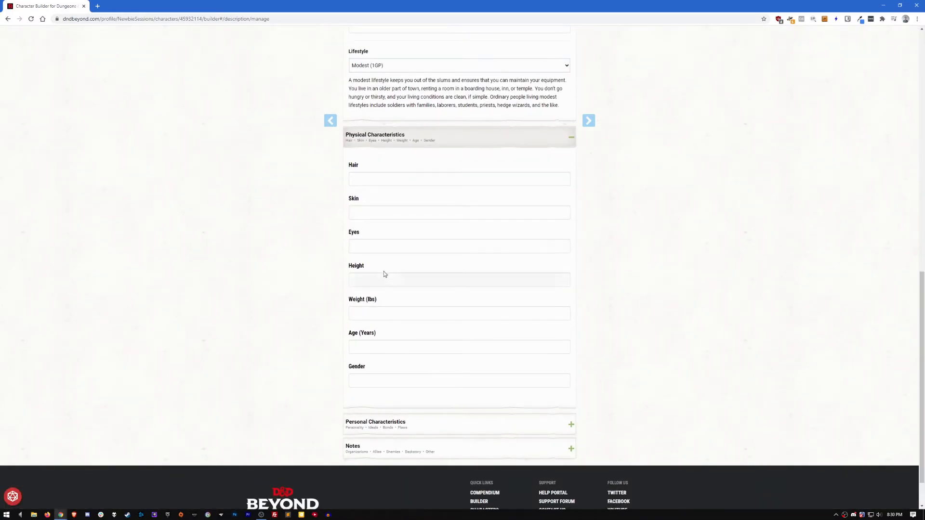
pyautogui.scroll(-1, 299, 318)
pyautogui.click(351, 378)
pyautogui.scroll(-4, 318, 280)
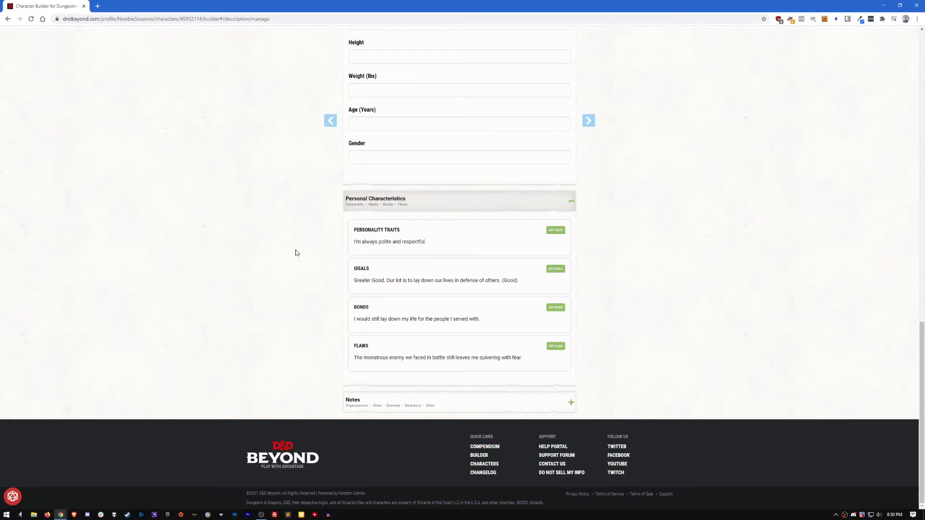
pyautogui.click(374, 406)
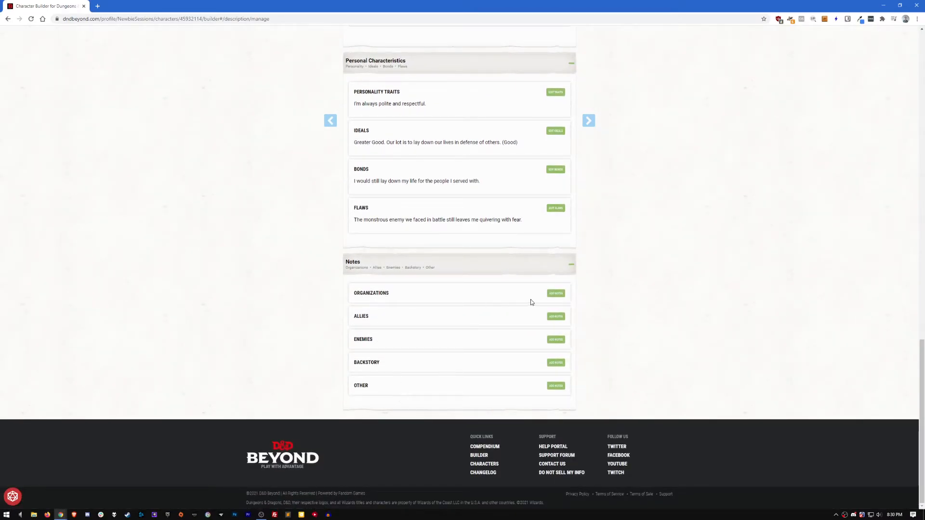
# Look at the note editors for Organizations and Allies and close them without adding text.
pyautogui.click(556, 294)
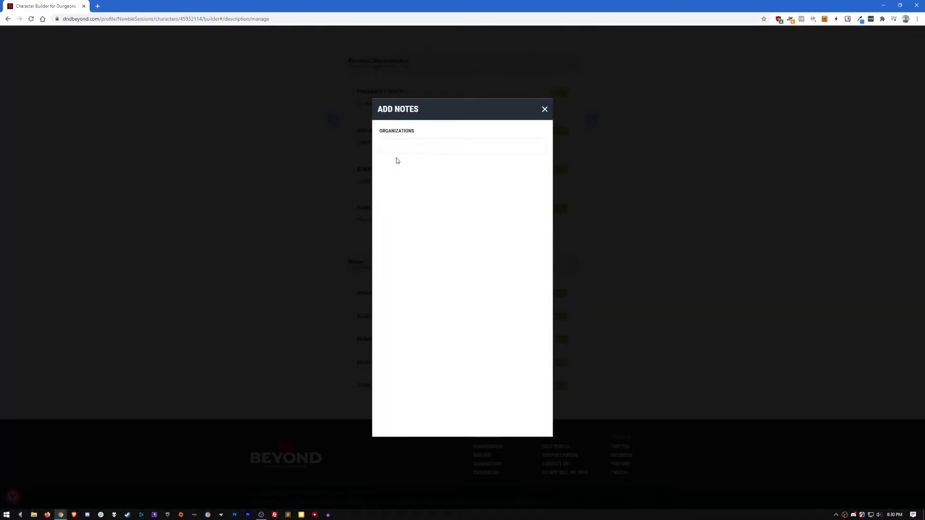
pyautogui.click(545, 109)
pyautogui.click(555, 318)
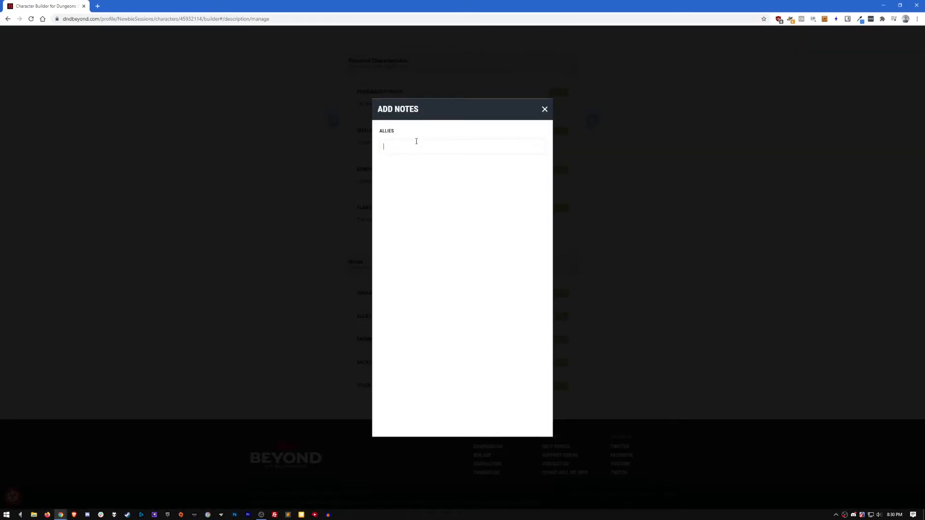
pyautogui.click(546, 110)
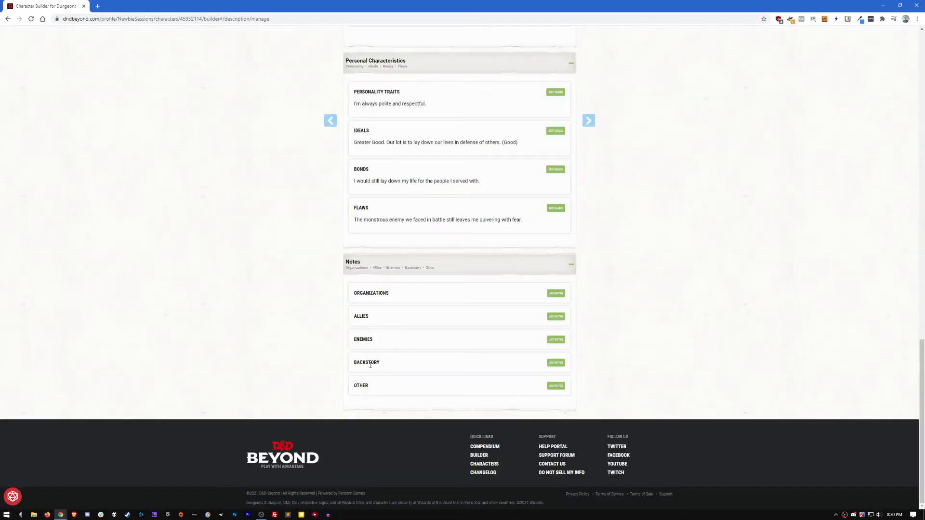
pyautogui.click(558, 386)
# Continue to the equipment step and read its help text on starting equipment, starting gold and encumbrance.
pyautogui.scroll(15, 455, 277)
pyautogui.click(592, 122)
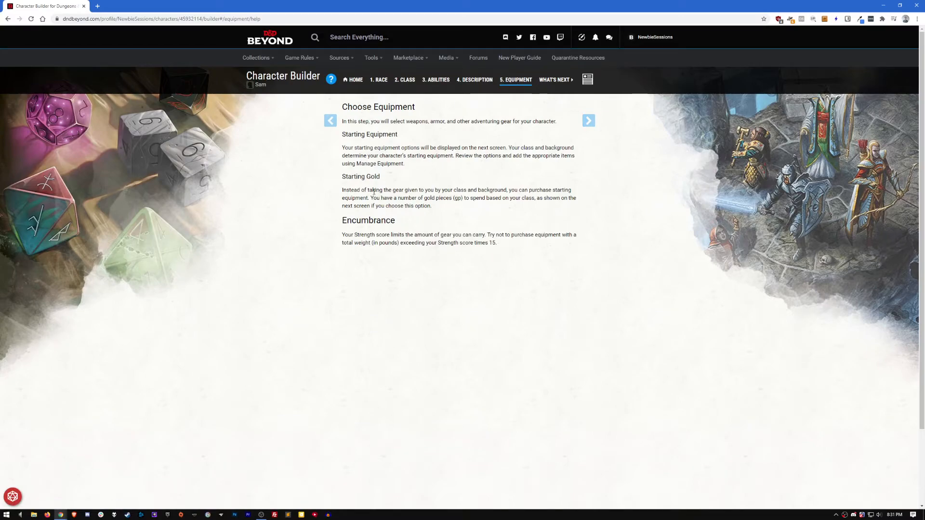
pyautogui.moveTo(342, 135); pyautogui.dragTo(401, 136)
pyautogui.moveTo(342, 177); pyautogui.dragTo(380, 177)
pyautogui.click(367, 177)
pyautogui.moveTo(342, 221); pyautogui.dragTo(399, 225)
pyautogui.click(432, 199)
pyautogui.moveTo(342, 221); pyautogui.dragTo(396, 221)
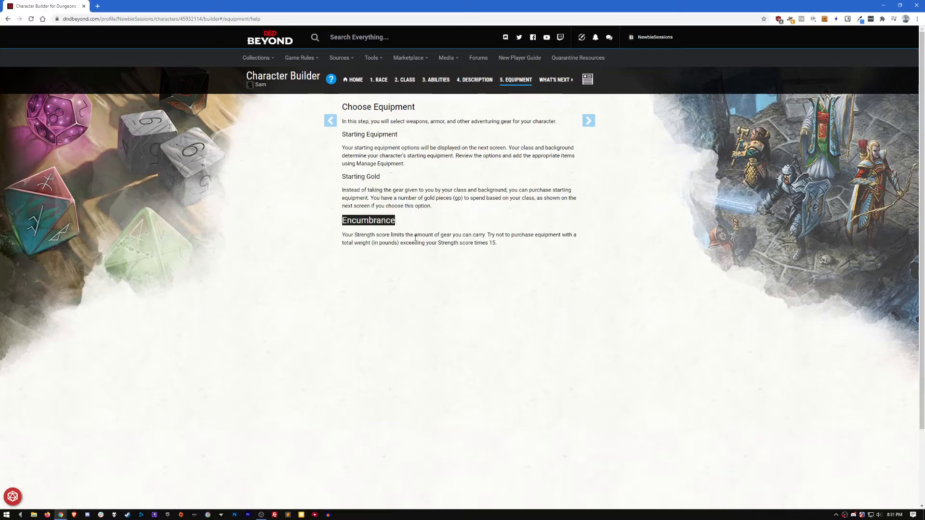
pyautogui.click(422, 233)
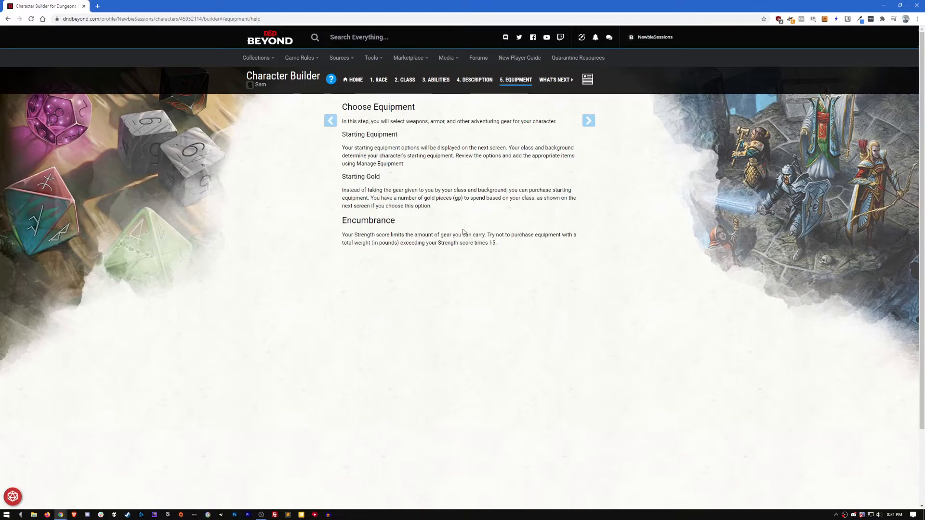
# Continue to equipment management, choose equipment instead of gold, and select leather armor, longbow, and 20 arrows.
pyautogui.click(588, 121)
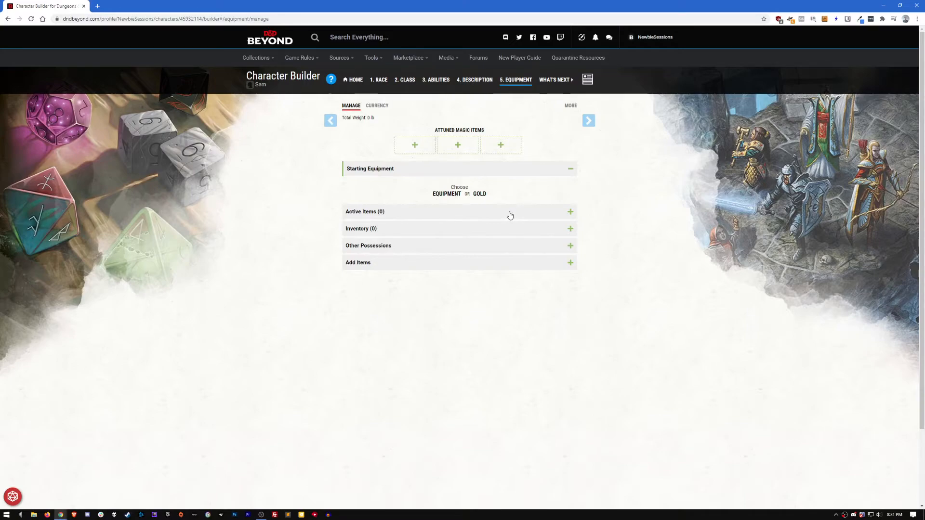
pyautogui.click(438, 194)
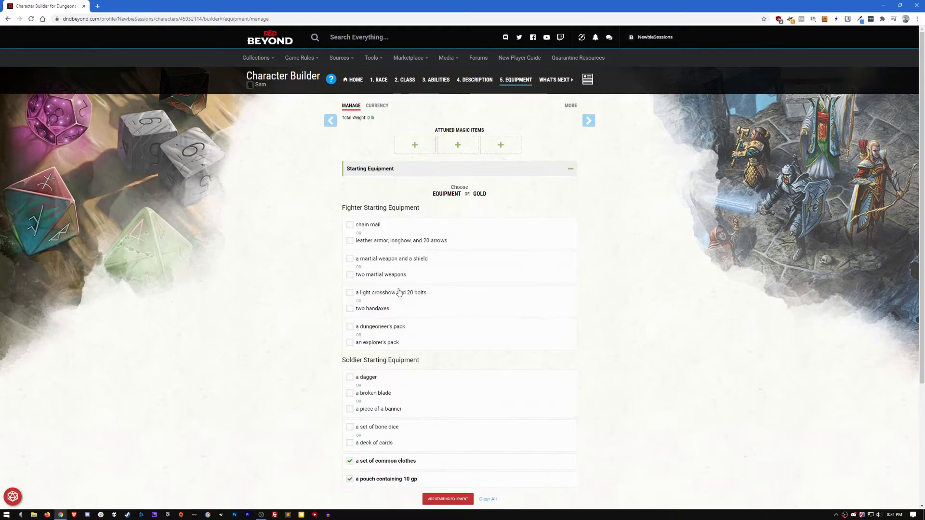
pyautogui.scroll(-3, 308, 207)
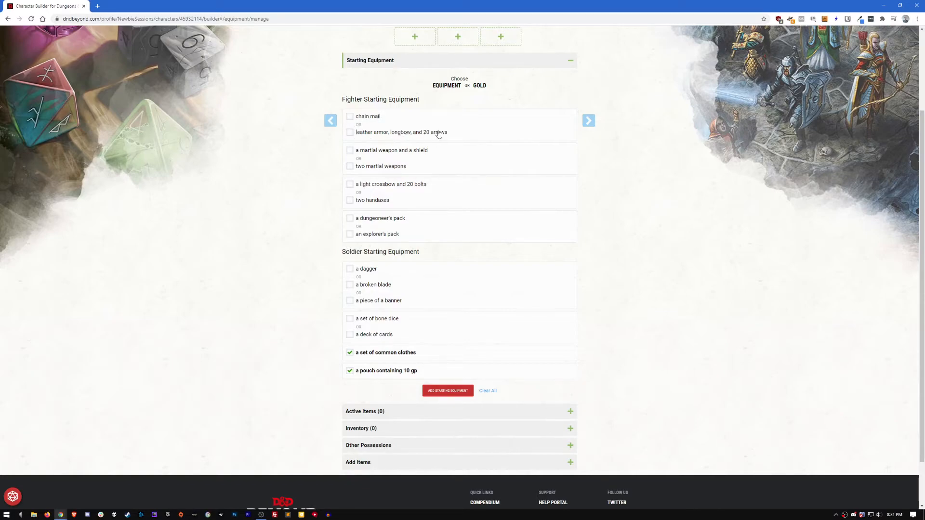
pyautogui.click(350, 133)
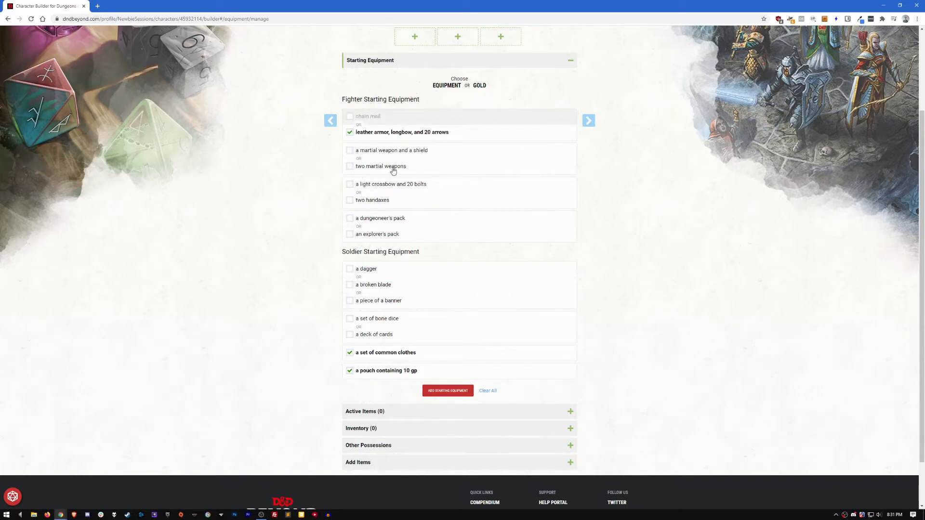
# Select two martial weapons for the Fighter and choose Shortsword for both.
pyautogui.click(350, 166)
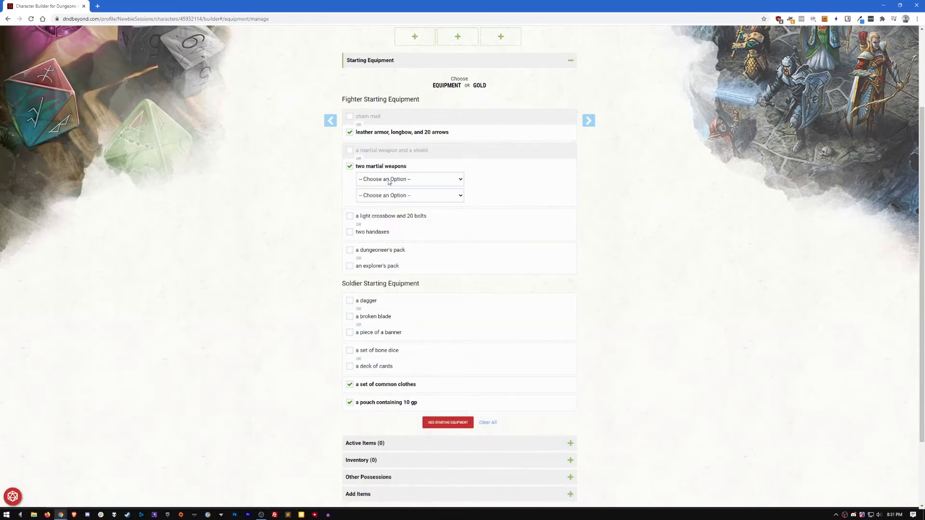
pyautogui.click(389, 185)
pyautogui.click(387, 295)
pyautogui.click(394, 197)
pyautogui.click(375, 311)
# Select two handaxes and a dungeoneer's pack as the remaining Fighter starting equipment.
pyautogui.scroll(-1, 329, 242)
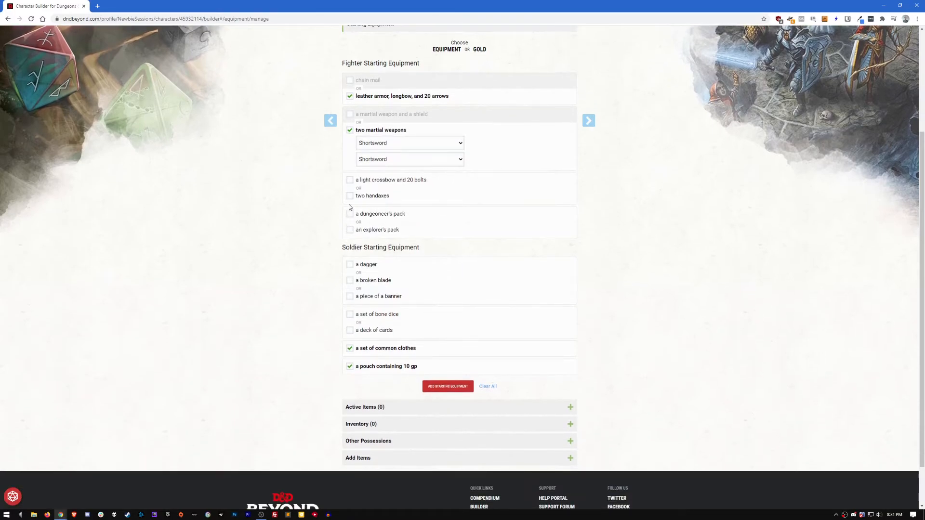
pyautogui.click(350, 195)
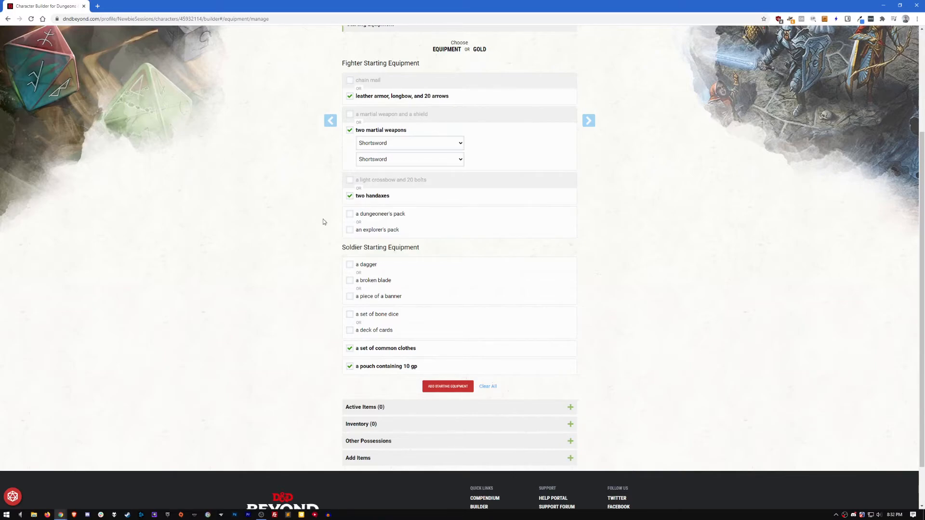
pyautogui.click(350, 215)
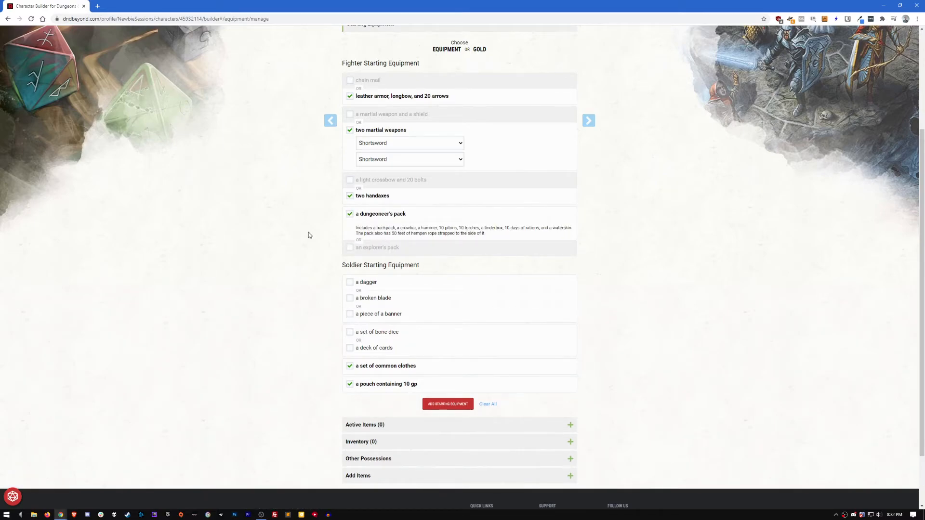
# Select a dagger and a set of bone dice as Soldier equipment and add all the starting equipment.
pyautogui.scroll(-2, 292, 239)
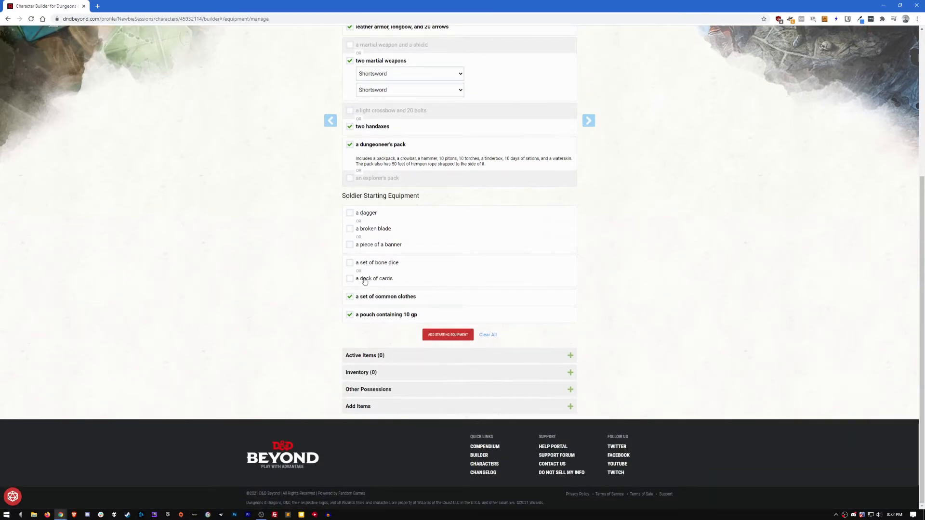
pyautogui.click(350, 215)
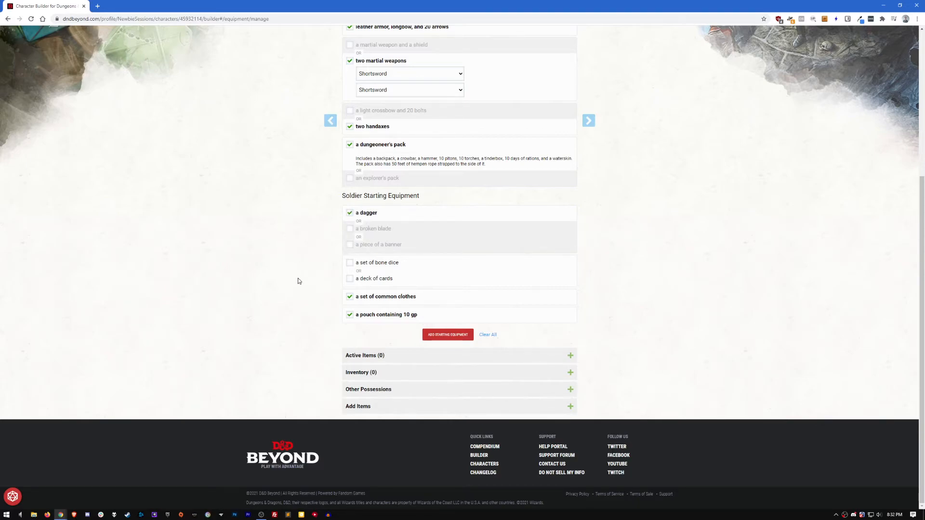
pyautogui.click(350, 263)
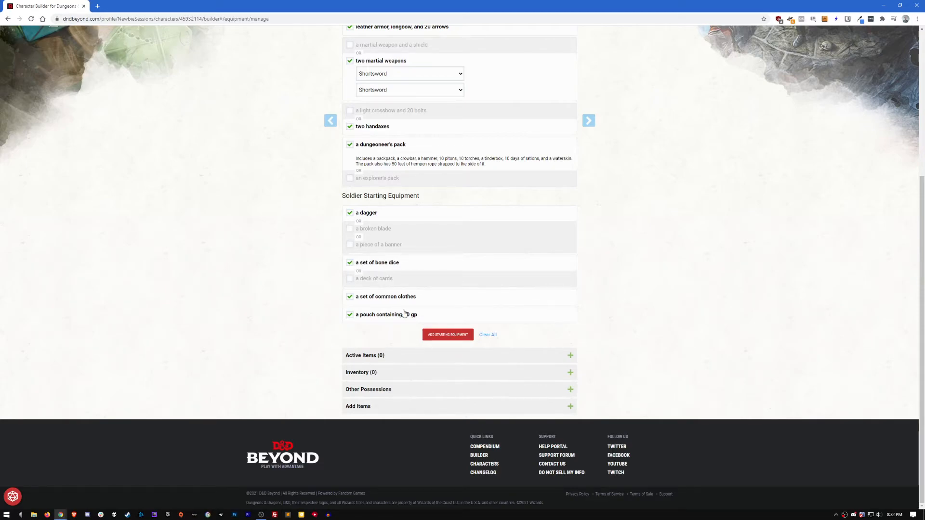
pyautogui.click(448, 335)
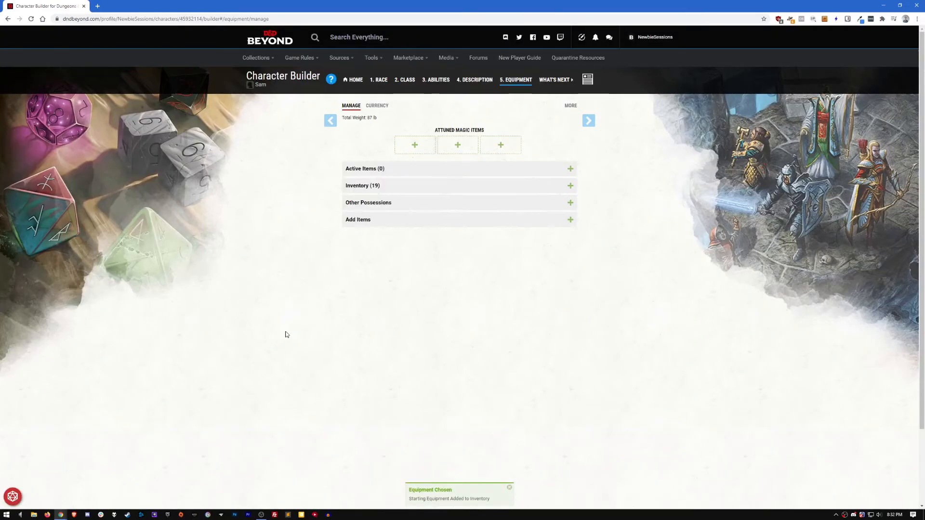
# Expand the inventory and review the items added to it.
pyautogui.click(354, 187)
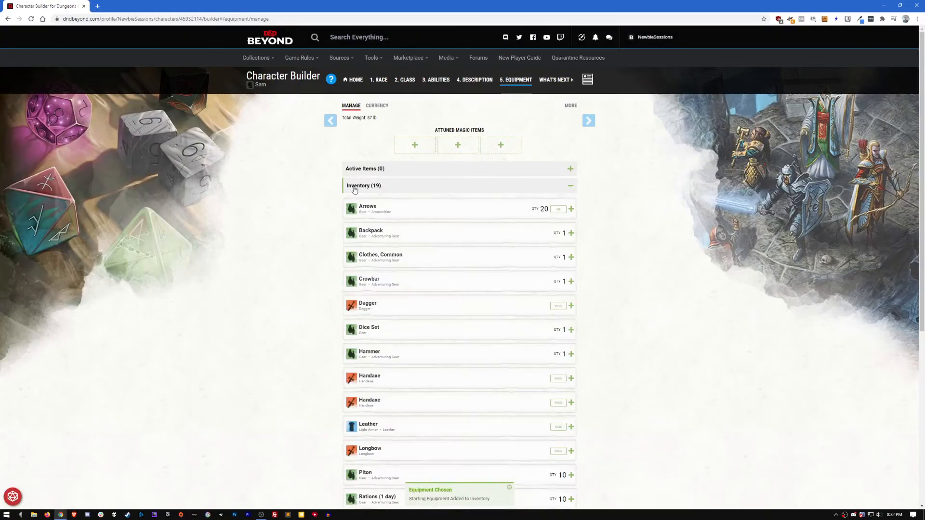
pyautogui.scroll(-3, 461, 242)
pyautogui.scroll(-3, 462, 242)
pyautogui.scroll(6, 457, 353)
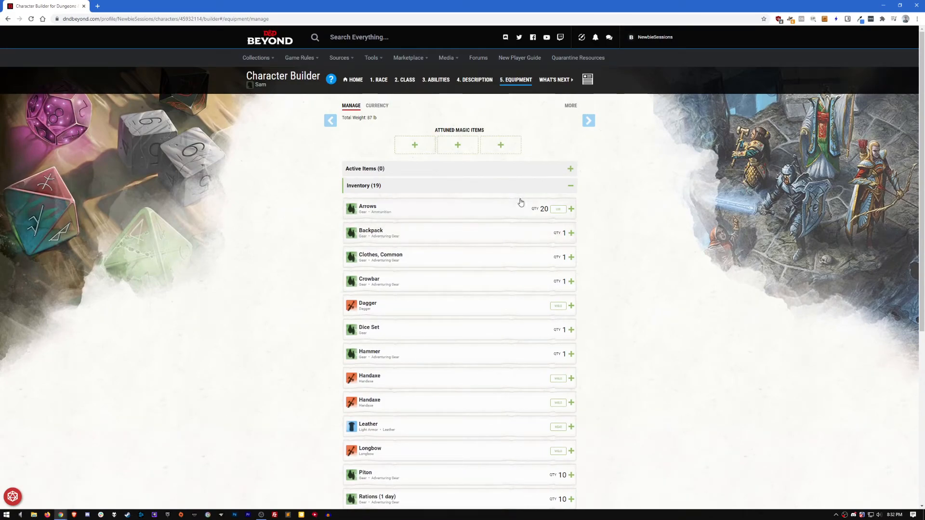
# Equip the arrows, dagger, both handaxes, leather armor, longbow and both shortswords from the inventory.
pyautogui.click(557, 211)
pyautogui.scroll(-2, 558, 213)
pyautogui.click(558, 198)
pyautogui.scroll(-2, 518, 270)
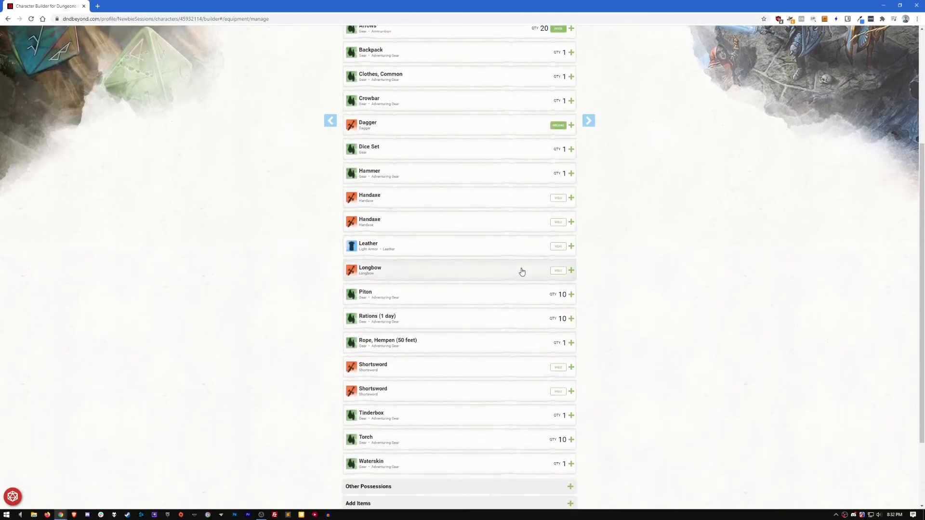
pyautogui.click(558, 247)
pyautogui.click(557, 198)
pyautogui.click(557, 222)
pyautogui.click(557, 271)
pyautogui.scroll(-2, 498, 274)
pyautogui.click(557, 271)
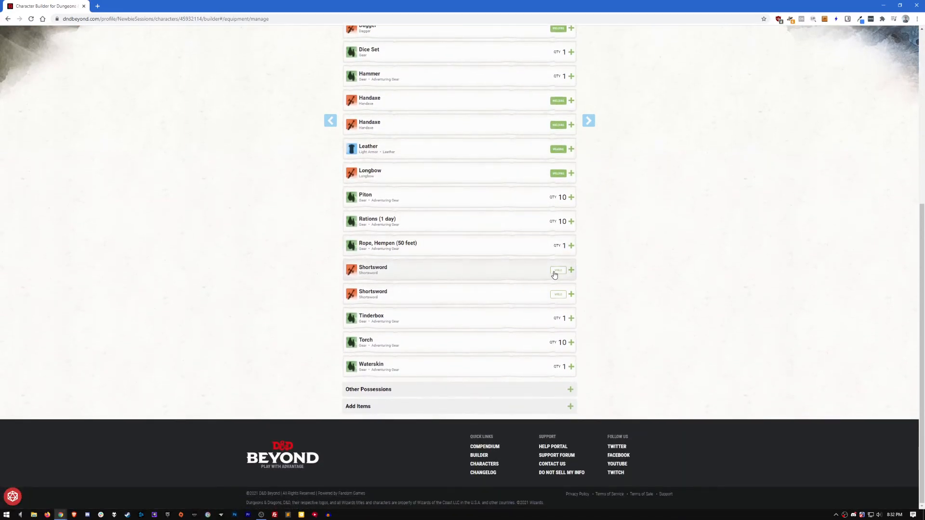
pyautogui.click(558, 294)
pyautogui.scroll(4, 545, 307)
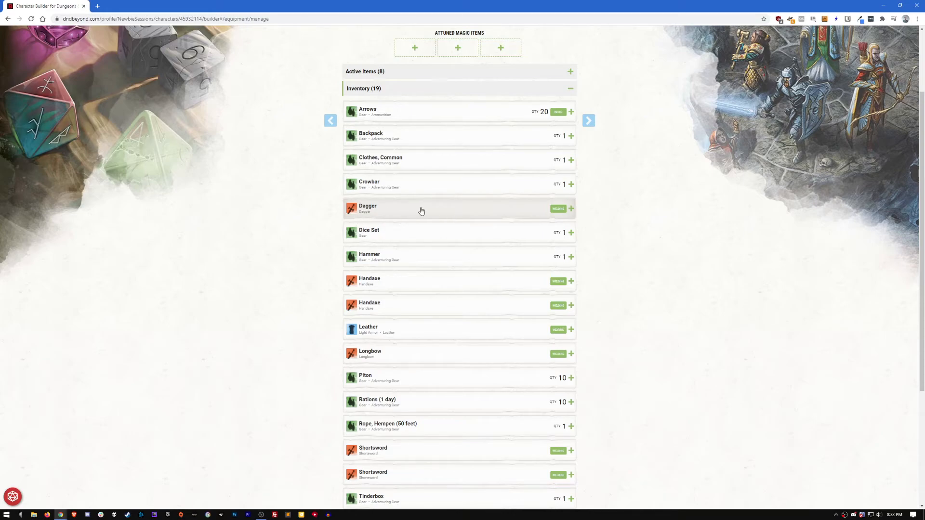
# Examine the backpack's details in the inventory and collapse its entry.
pyautogui.scroll(2, 488, 218)
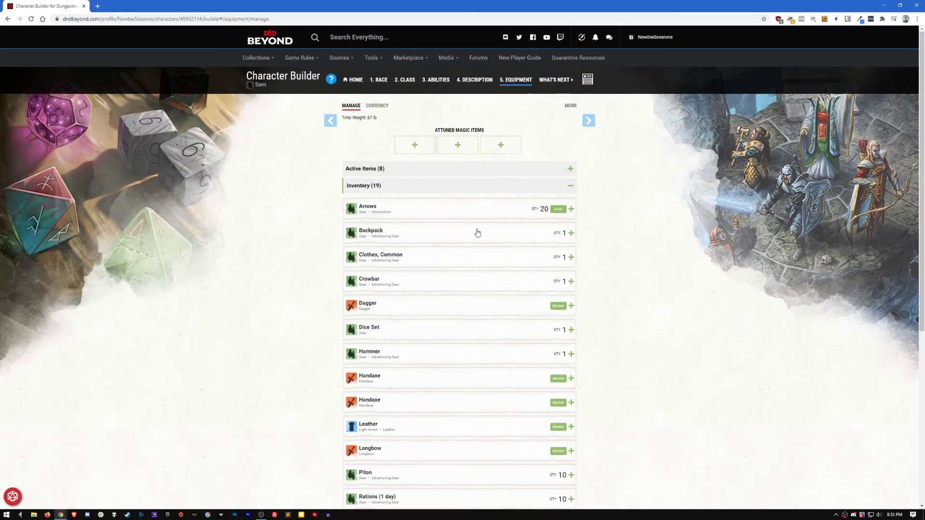
pyautogui.click(572, 235)
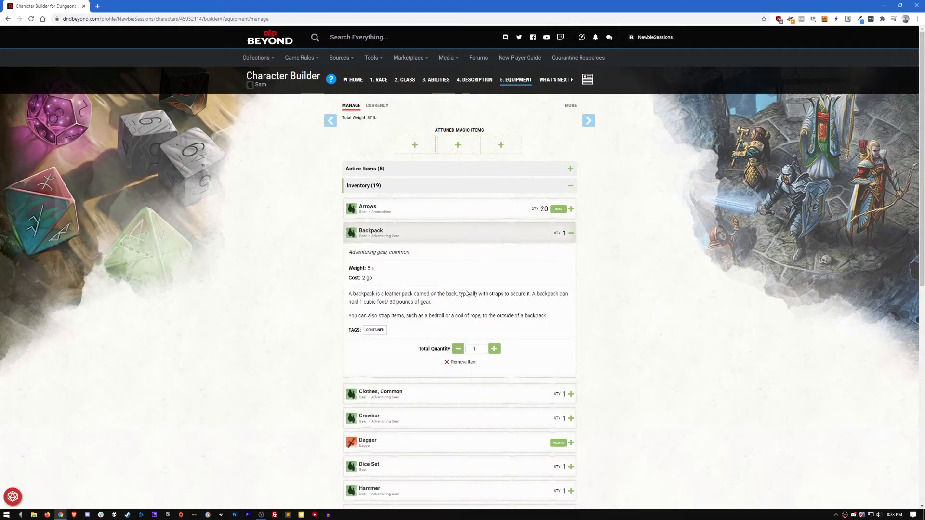
pyautogui.scroll(-1, 378, 277)
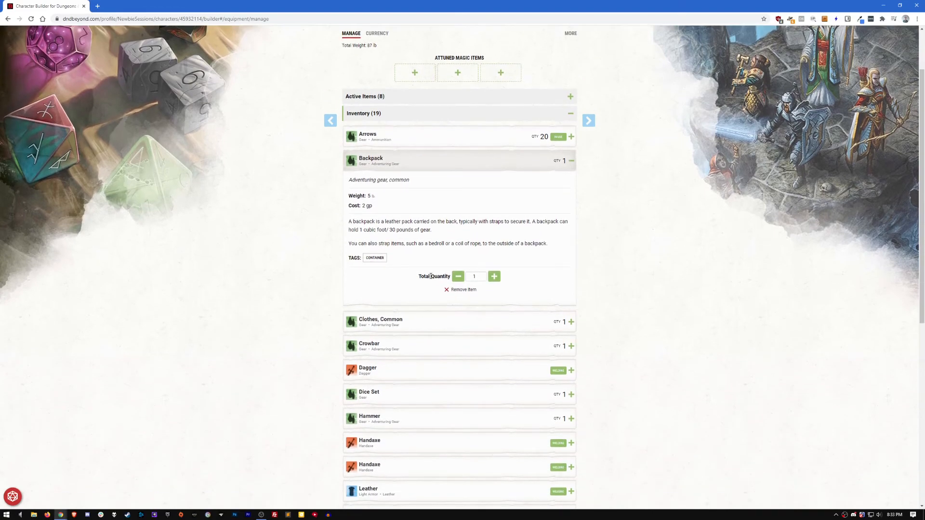
pyautogui.click(571, 160)
# Collapse the inventory and browse the catalogue of items that can be added to the character.
pyautogui.click(373, 113)
pyautogui.click(356, 149)
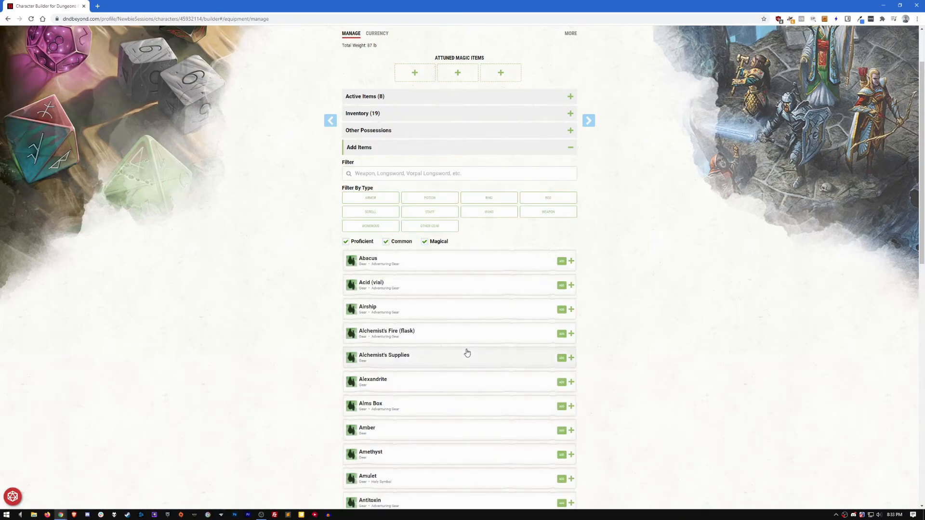
pyautogui.scroll(-1, 265, 309)
pyautogui.scroll(3, 264, 308)
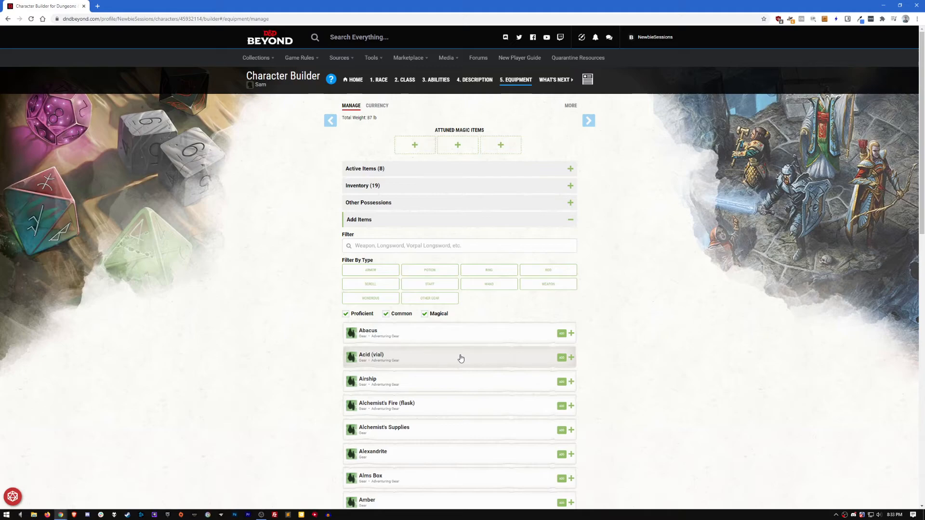
pyautogui.scroll(-3, 461, 359)
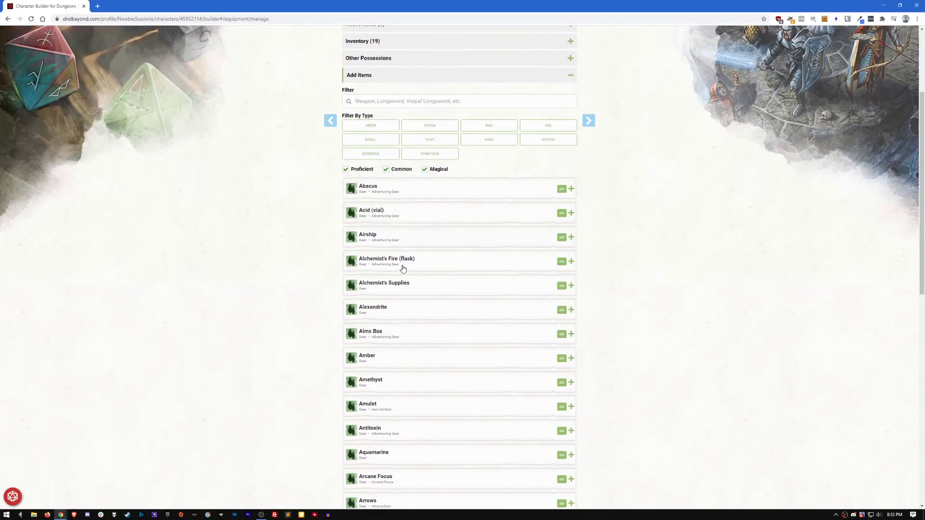
pyautogui.scroll(3, 439, 341)
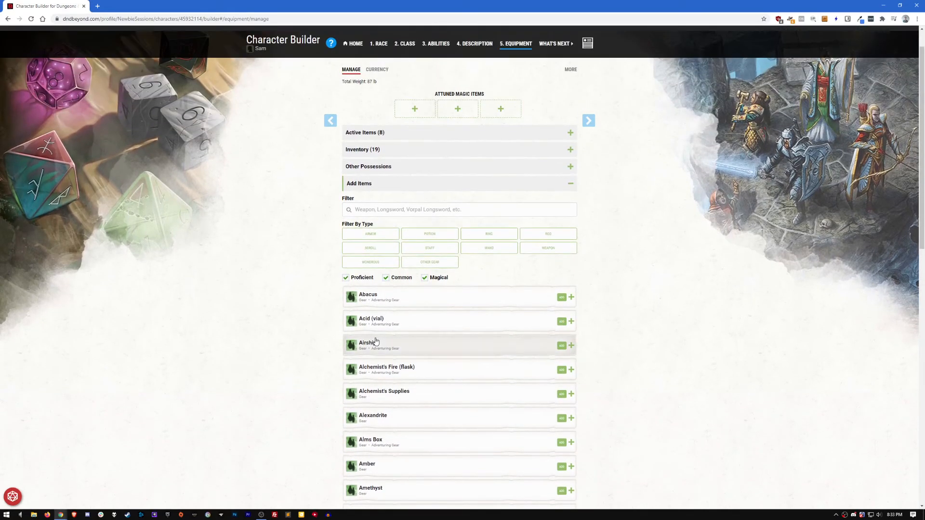
pyautogui.scroll(-3, 490, 327)
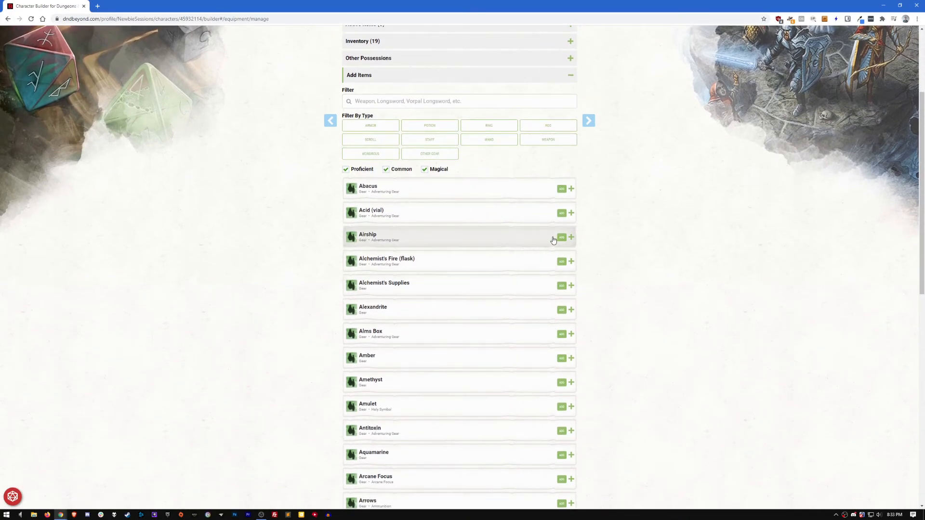
# Examine the Airship's details in the item catalogue and collapse the catalogue.
pyautogui.click(571, 238)
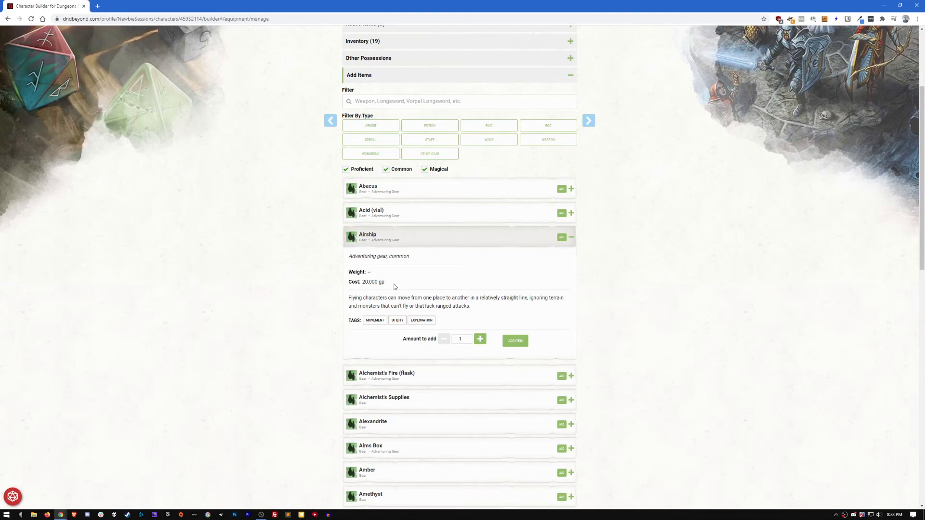
pyautogui.scroll(2, 394, 284)
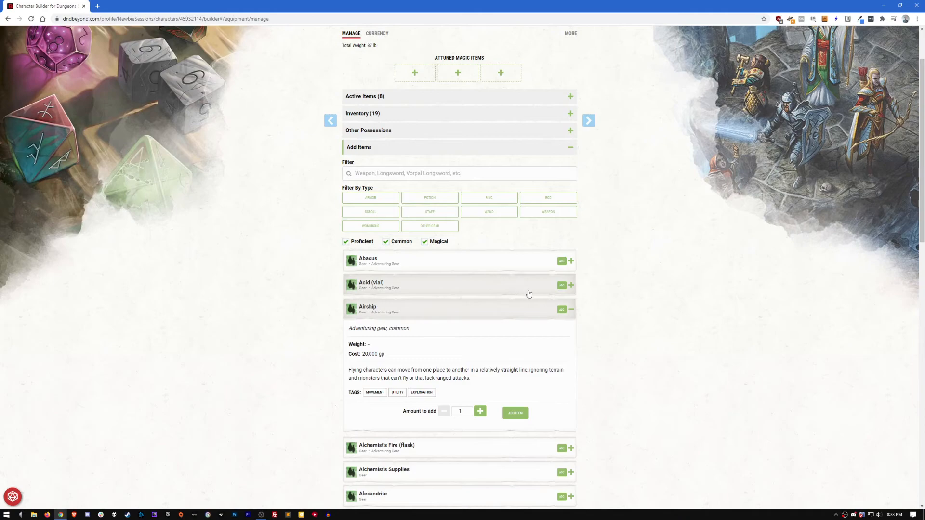
pyautogui.scroll(2, 574, 313)
pyautogui.click(363, 223)
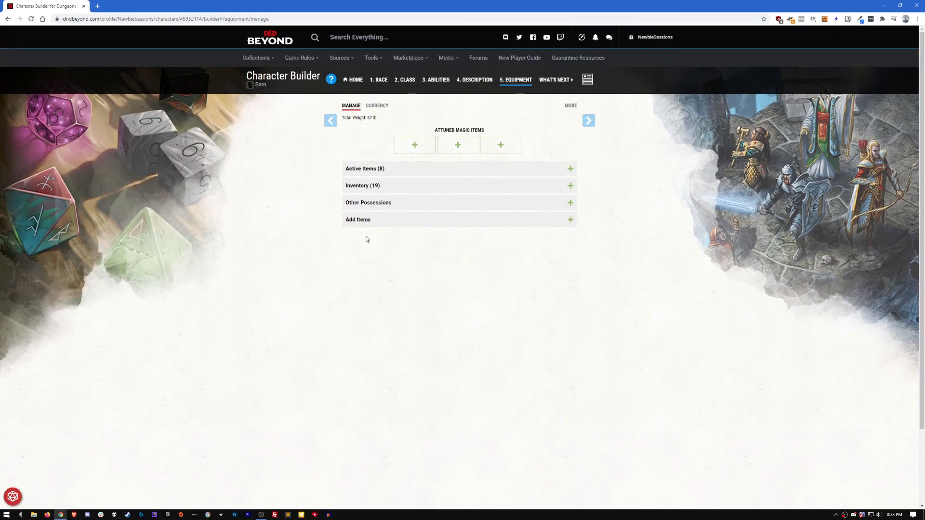
# Check the inventory list again and view the personal possessions entry form without adding anything.
pyautogui.click(370, 187)
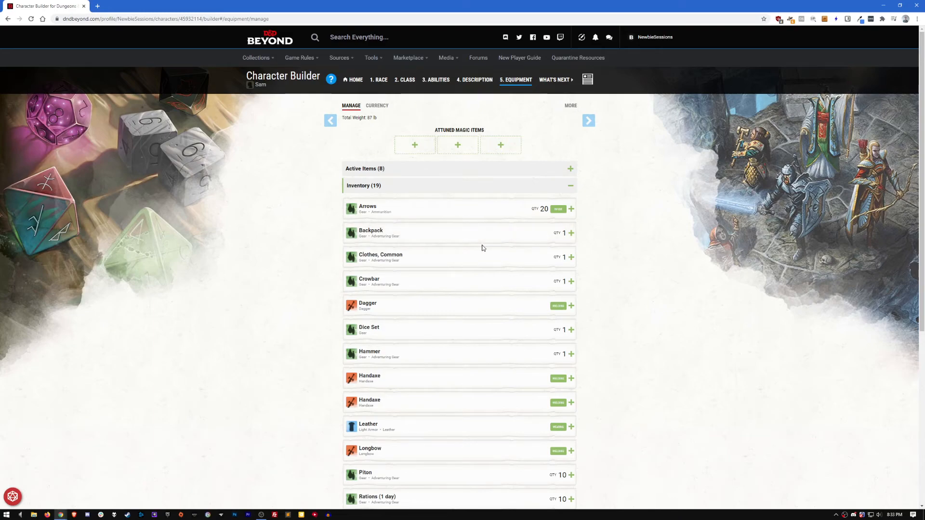
pyautogui.click(355, 185)
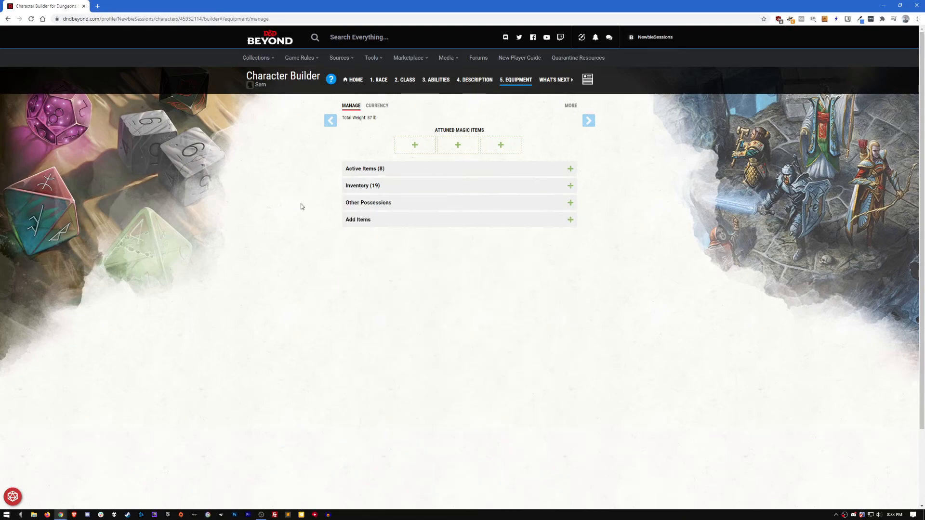
pyautogui.click(365, 204)
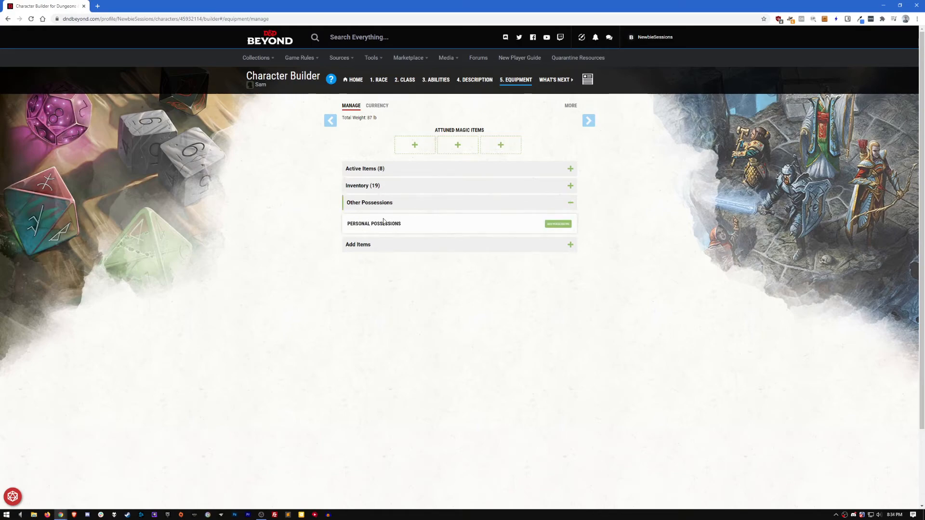
pyautogui.click(557, 224)
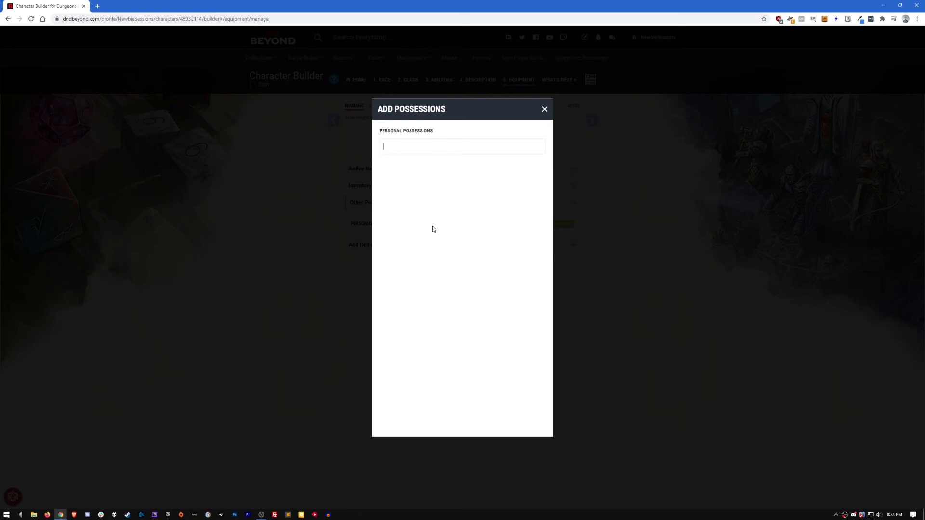
pyautogui.click(545, 109)
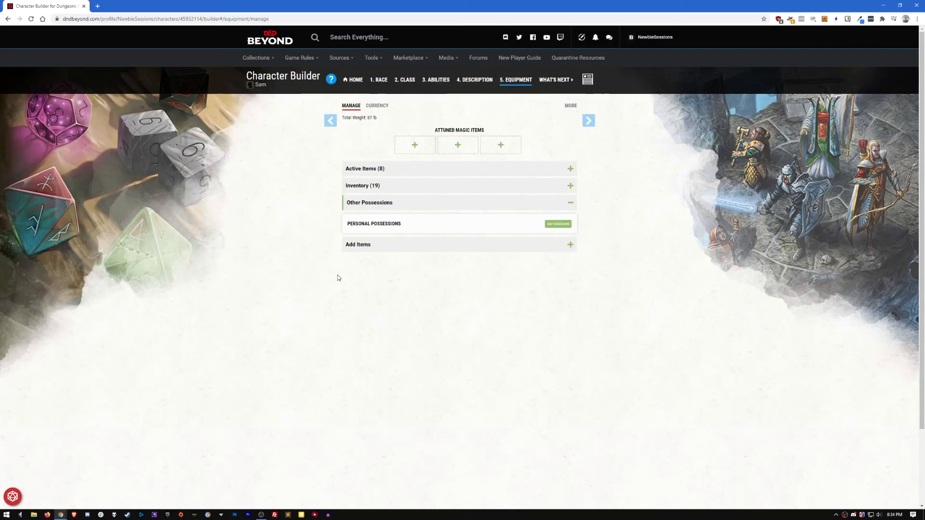
# Move on from the equipment stage and open the finished character sheet.
pyautogui.click(591, 123)
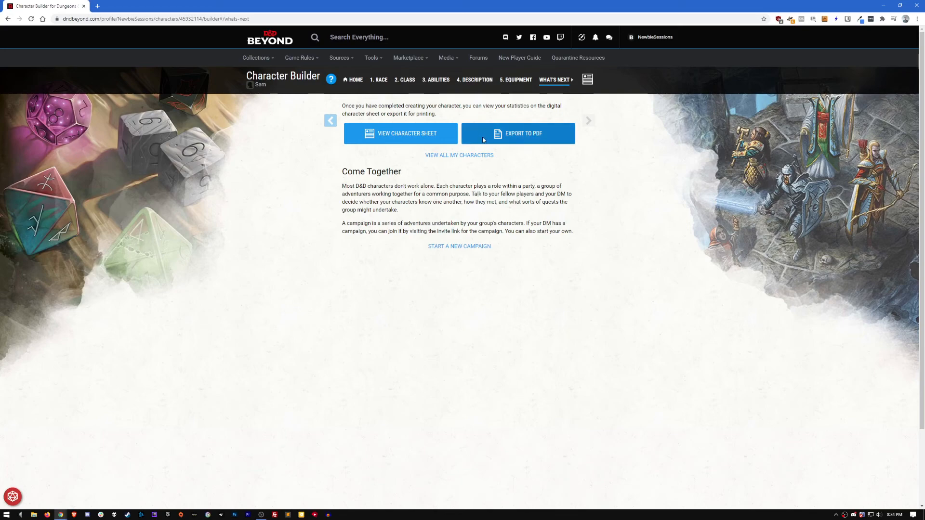
pyautogui.click(388, 134)
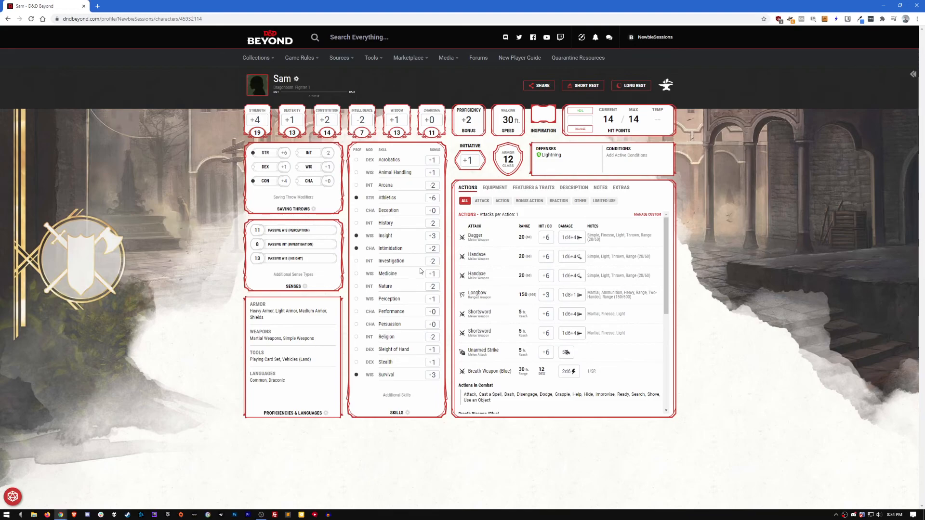
# Roll an Athletics check, a Strength saving throw, and the dagger's to-hit and damage.
pyautogui.click(430, 199)
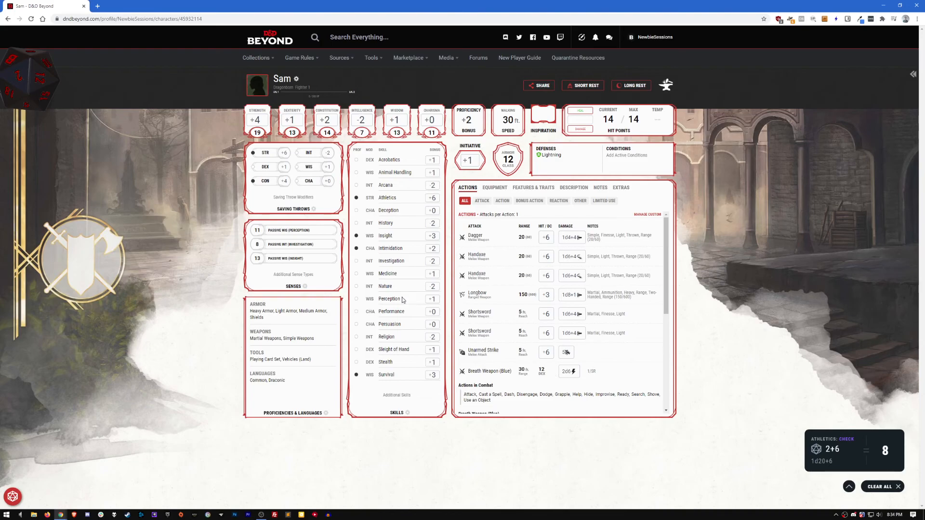
pyautogui.click(285, 153)
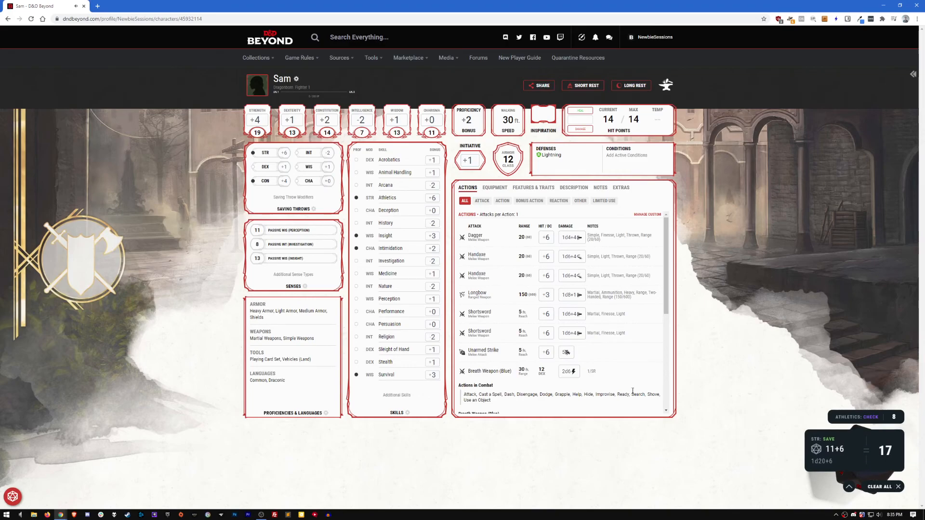
pyautogui.click(547, 238)
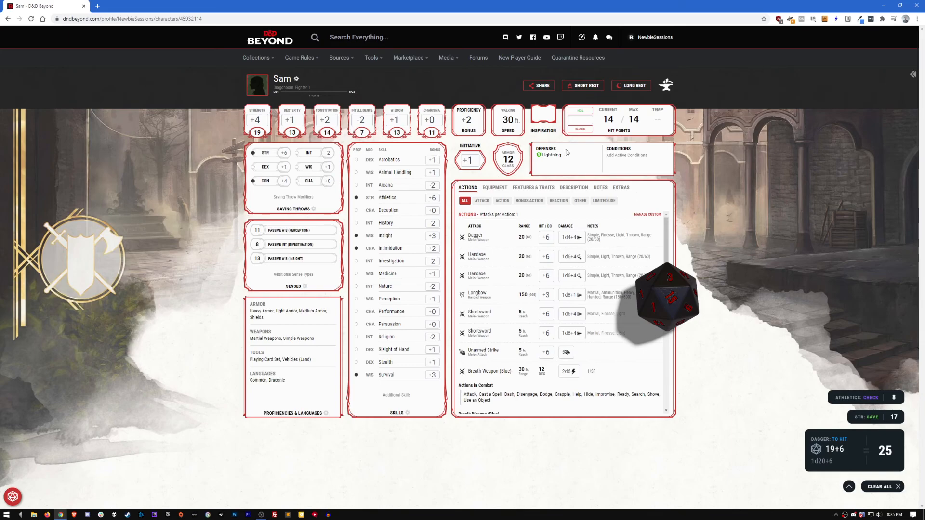
pyautogui.click(568, 238)
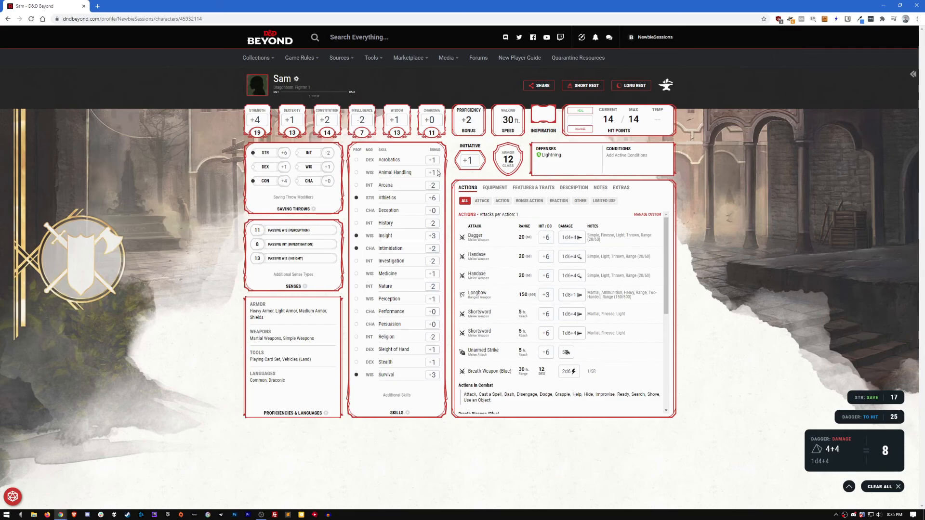
# Examine the dagger's details and the backpack's entry in the character sheet's equipment list.
pyautogui.click(476, 237)
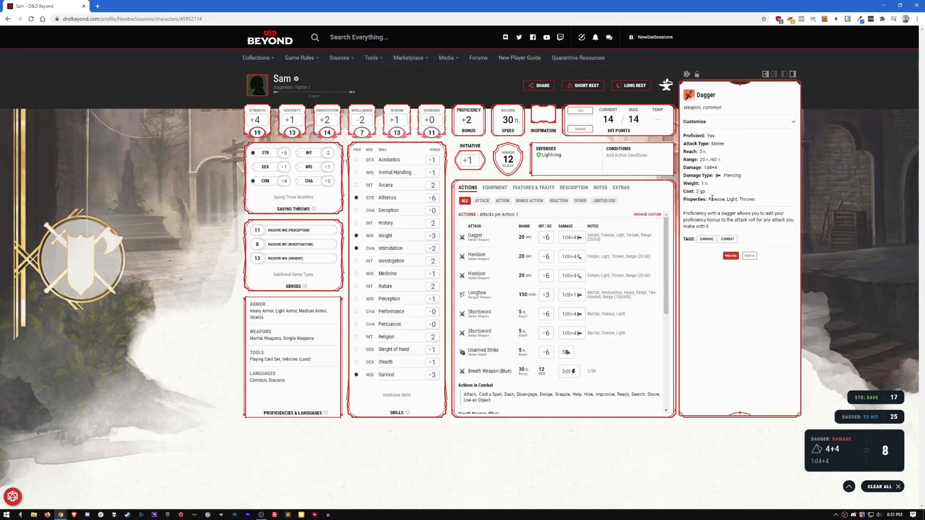
pyautogui.click(494, 187)
pyautogui.scroll(-2, 530, 314)
pyautogui.scroll(2, 530, 313)
pyautogui.click(483, 286)
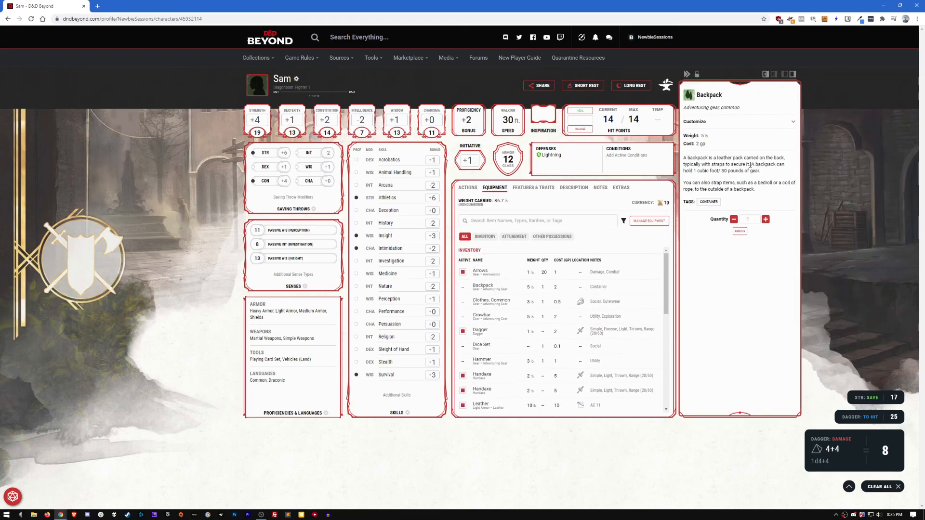
# Examine the Fighting Style feature and the Athletics, Deception and History skill descriptions, and close the details sidebar.
pyautogui.click(533, 187)
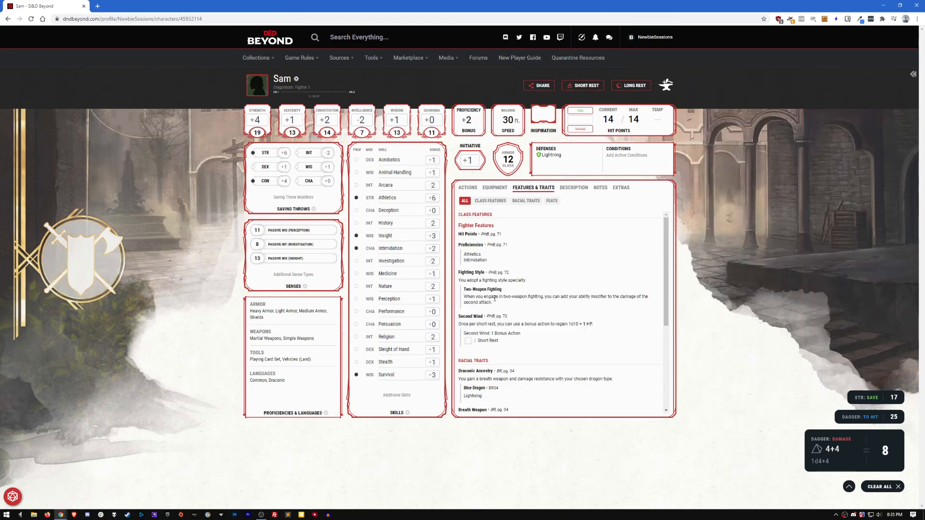
pyautogui.click(481, 291)
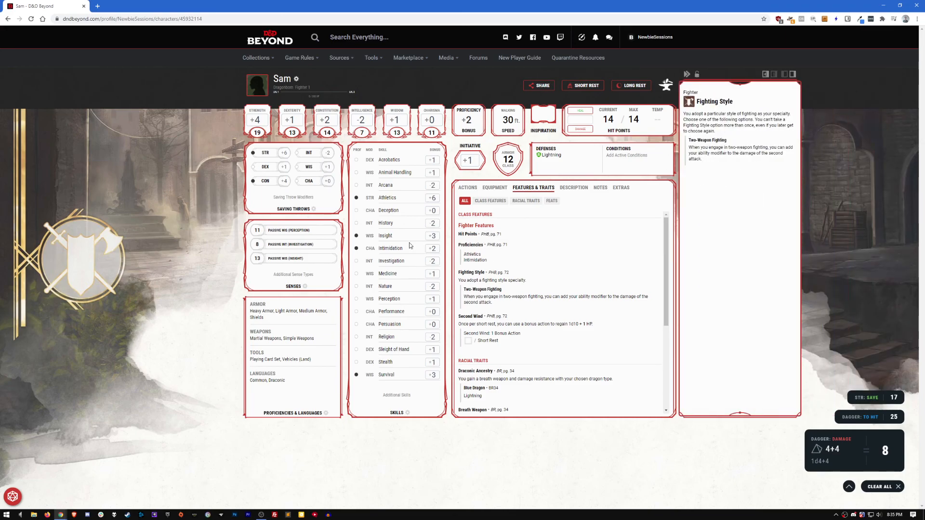
pyautogui.click(387, 198)
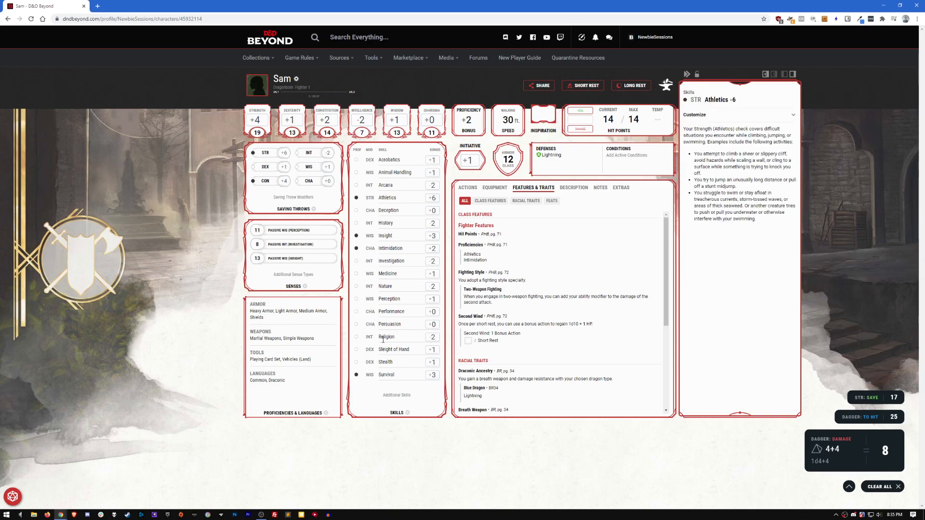
pyautogui.click(387, 210)
pyautogui.click(390, 225)
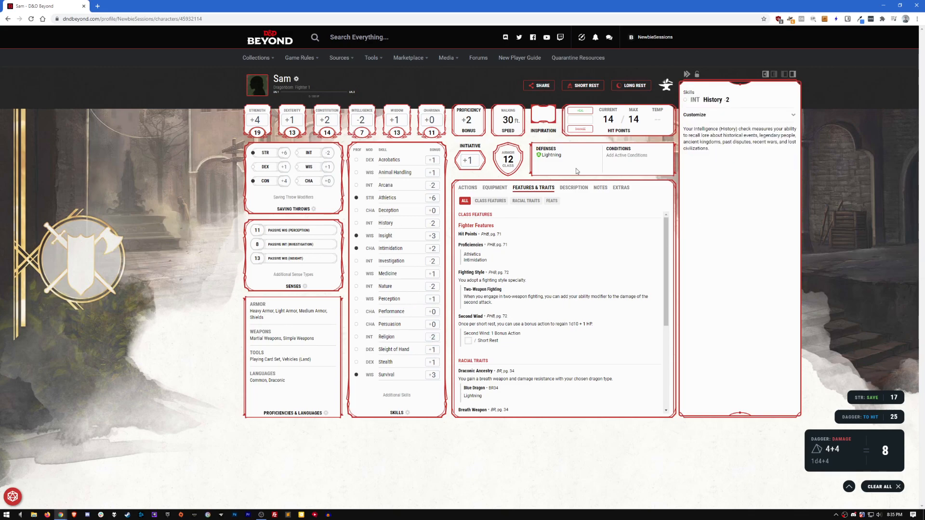
pyautogui.click(687, 74)
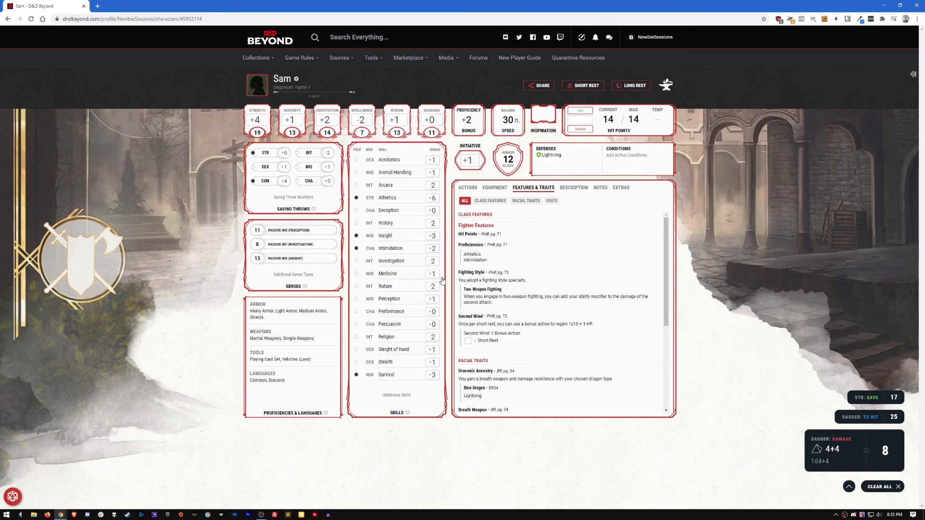